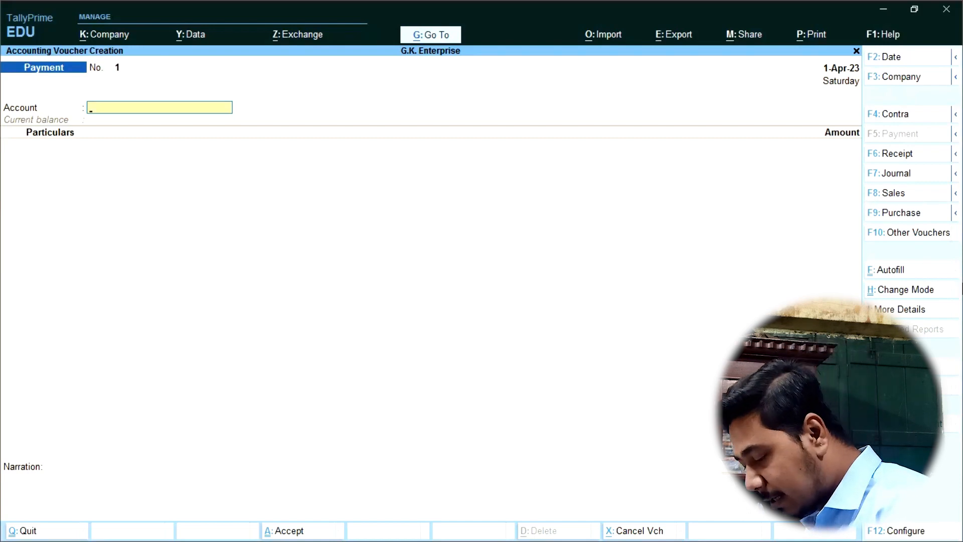
# Step: Start a sales voucher and choose Ashok Stores as the party account
pyautogui.press('F8')
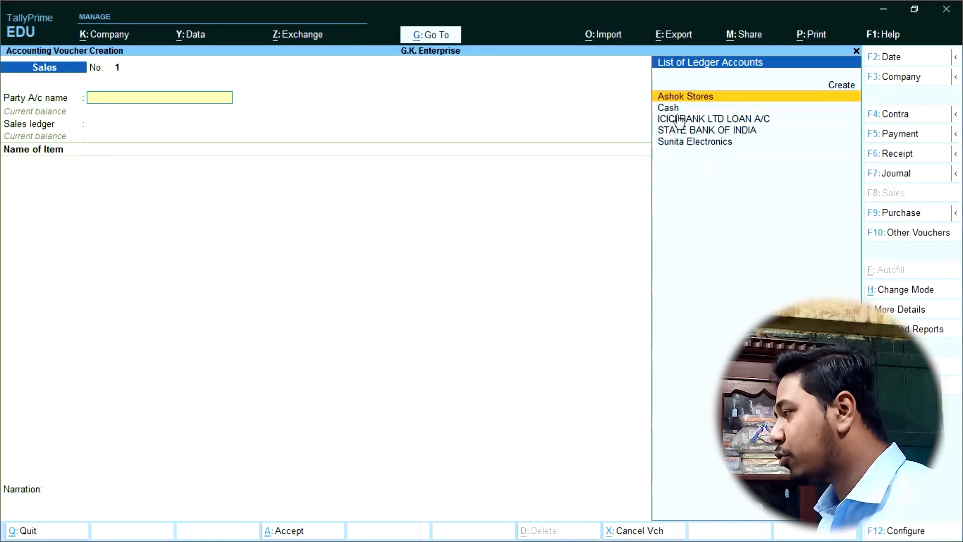
pyautogui.click(681, 98)
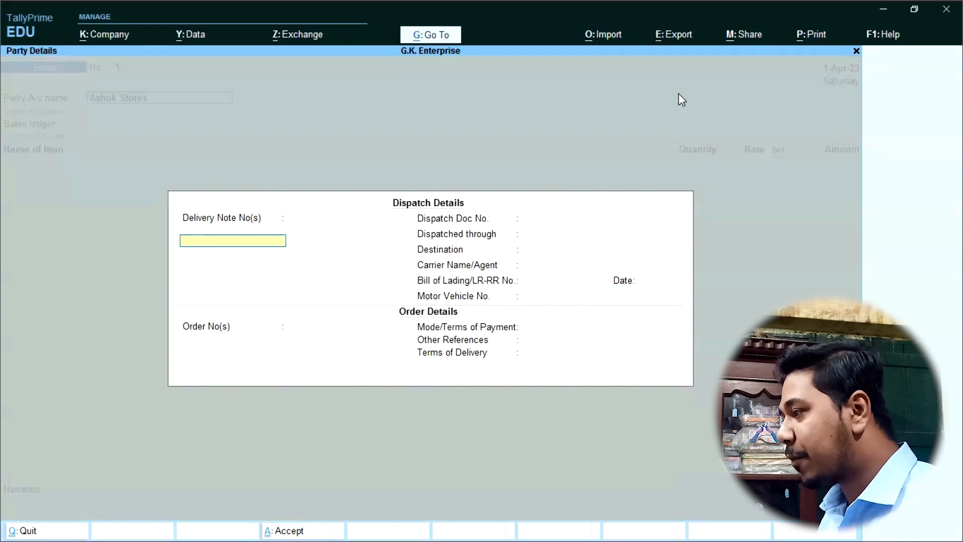
# Step: Pass through the delivery note, dispatch, motor vehicle and order number fields for Ashok Stores, leaving them all blank
pyautogui.press('Return')
pyautogui.press('Return')
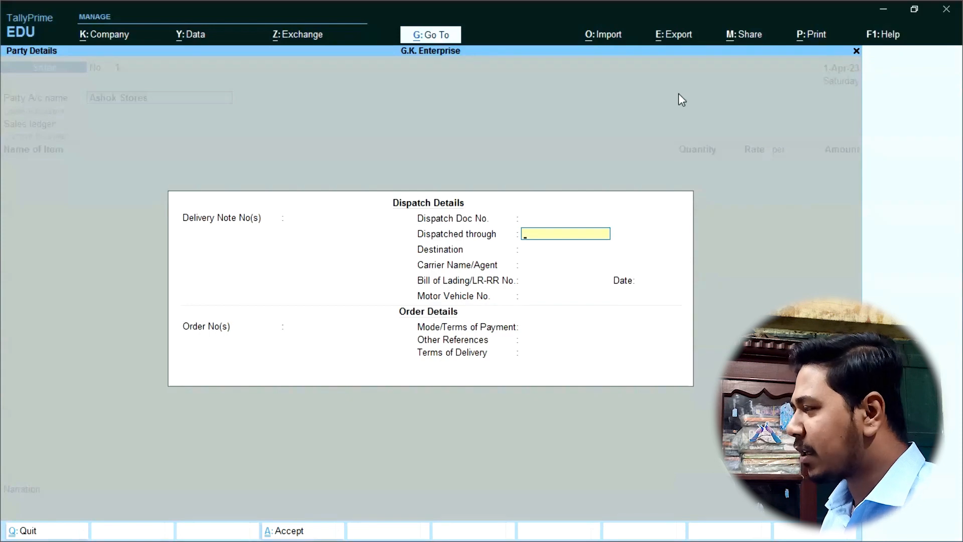
pyautogui.press('Return')
pyautogui.press('Up')
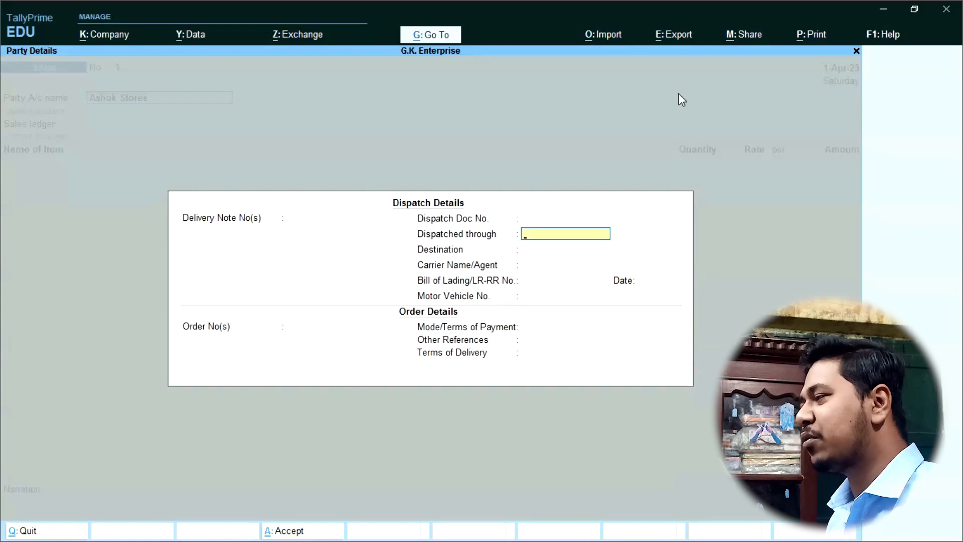
pyautogui.press('Return')
pyautogui.press('Return')
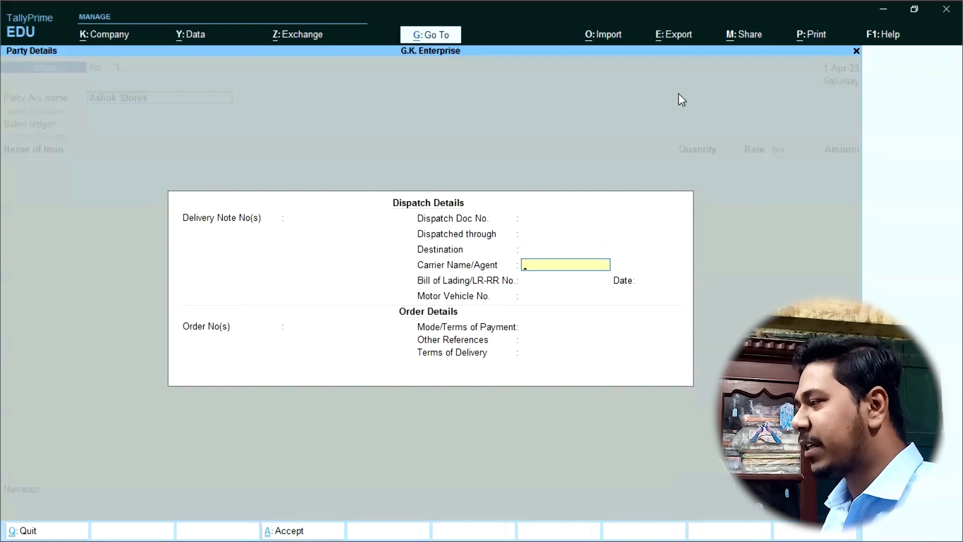
pyautogui.press('BackSpace')
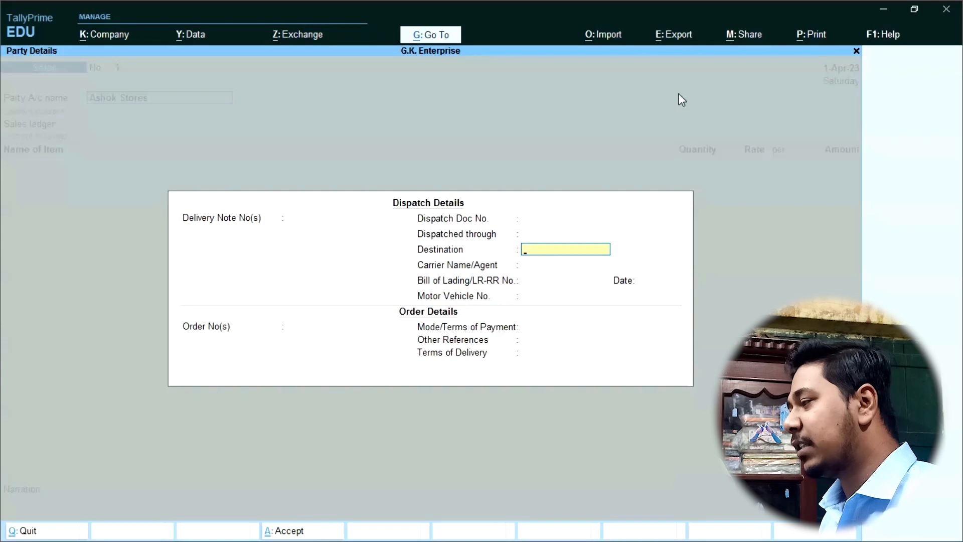
pyautogui.press('Return')
pyautogui.press('Return')
pyautogui.press('Return')
pyautogui.press('BackSpace')
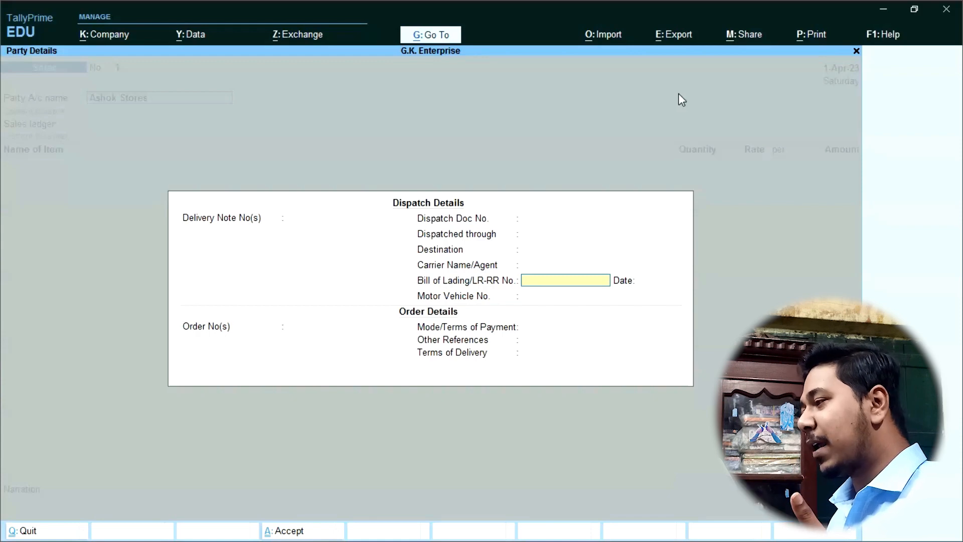
pyautogui.press('Return')
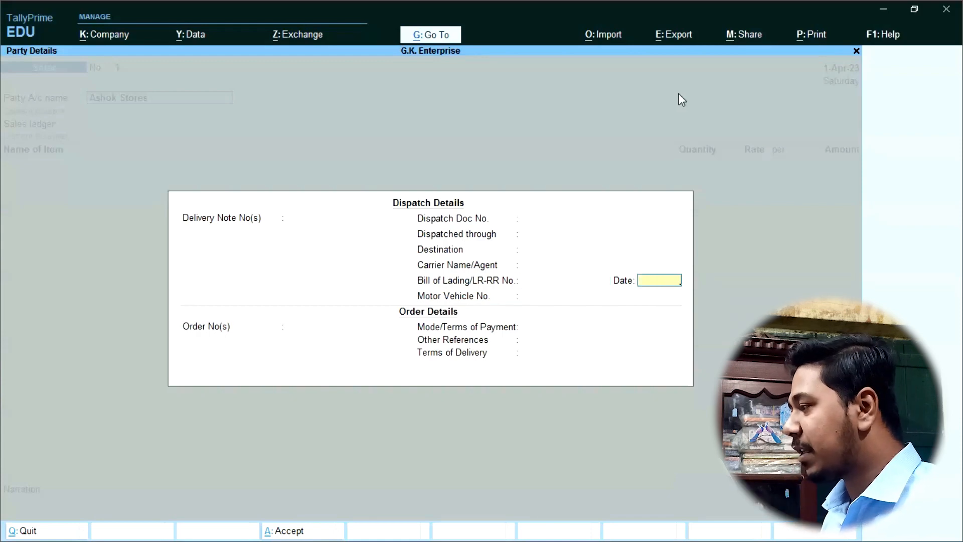
pyautogui.press('Return')
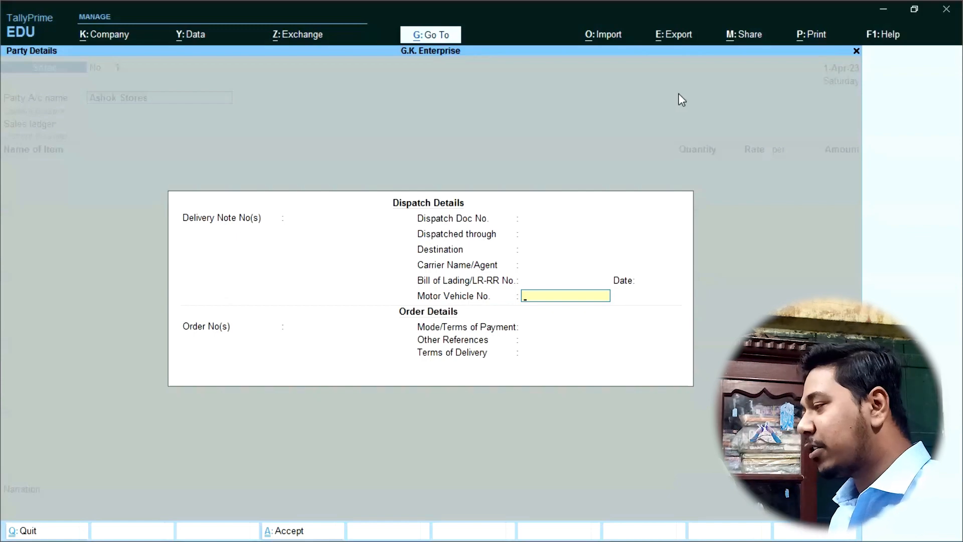
pyautogui.press('Return')
pyautogui.press('Return')
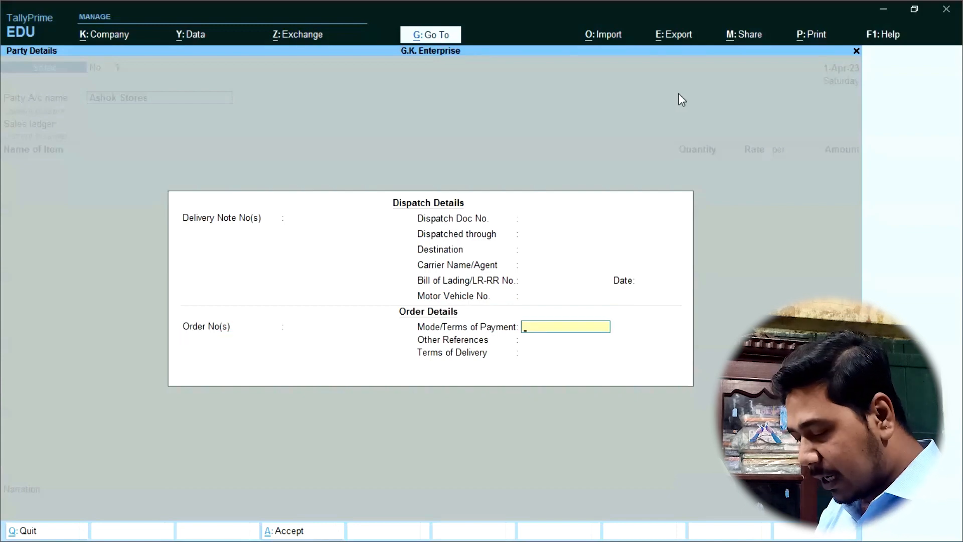
# Step: Try RTGS and CASH in turn as the mode of payment in the order details, clearing each entry
pyautogui.write('R')
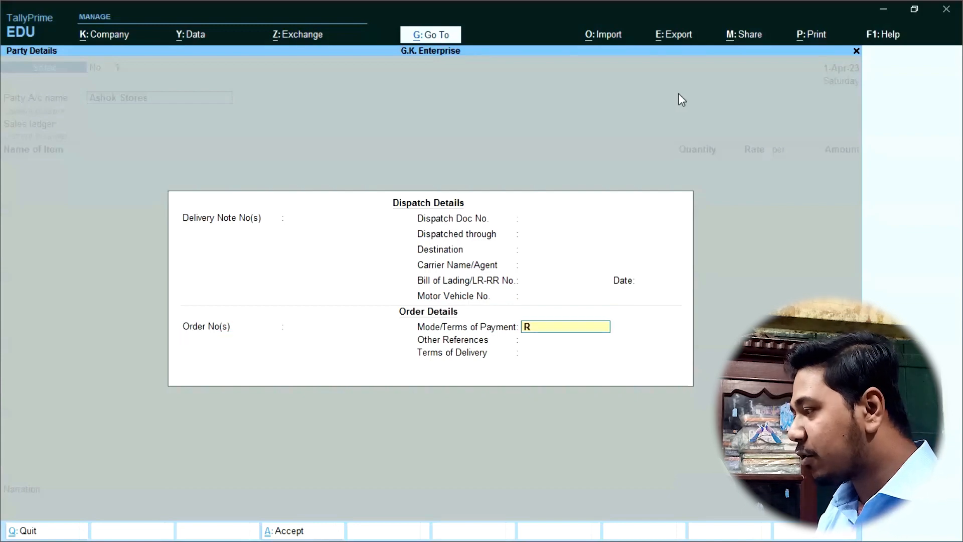
pyautogui.write('TGS')
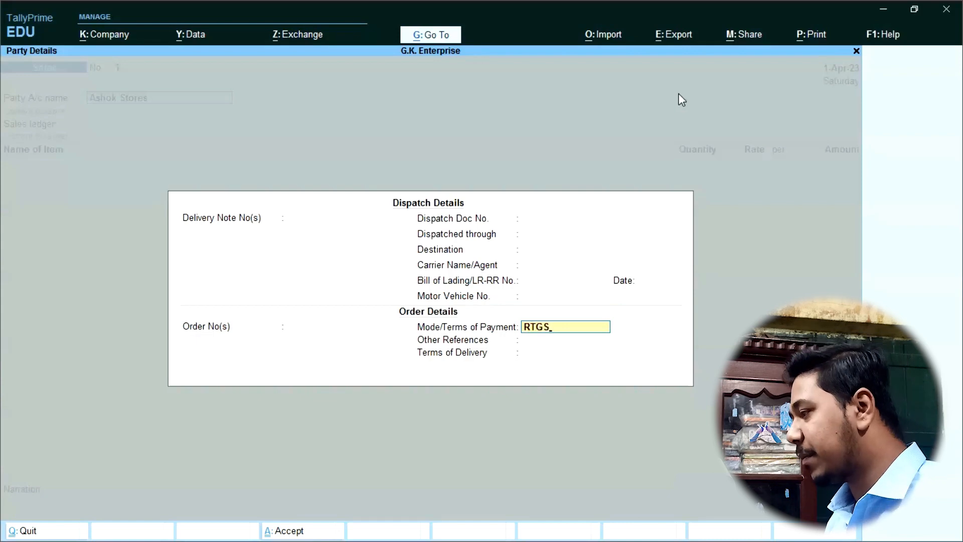
pyautogui.press('BackSpace')
pyautogui.press('BackSpace')
pyautogui.press('BackSpace')
pyautogui.press('BackSpace')
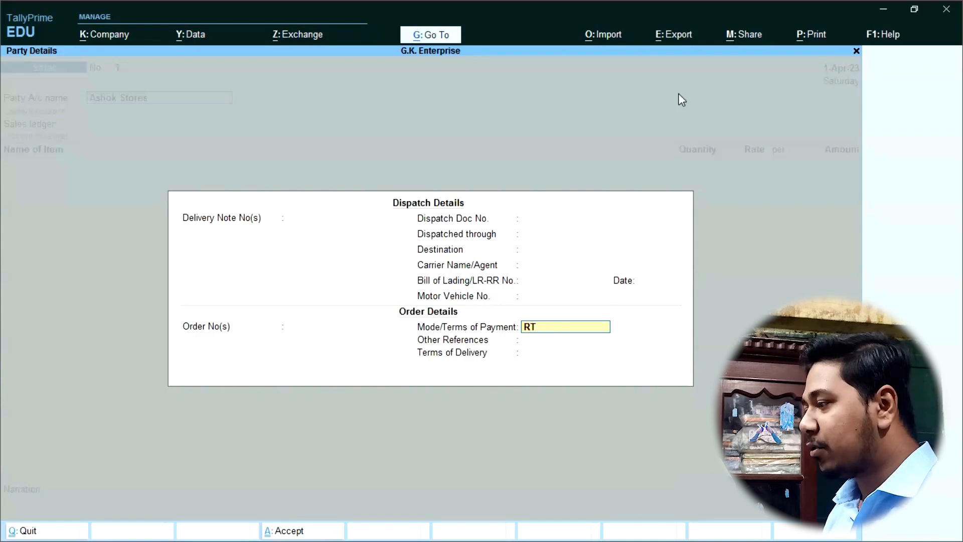
pyautogui.write('CASH')
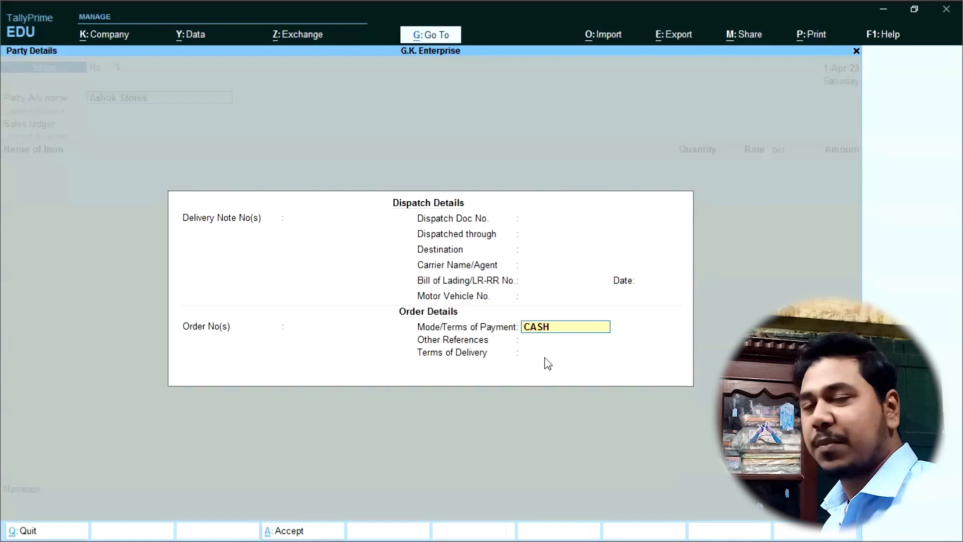
pyautogui.press('BackSpace')
pyautogui.press('BackSpace')
pyautogui.press('BackSpace')
pyautogui.press('BackSpace')
# Step: Enter CHEQUE as the mode of payment and accept the order details with other references and terms of delivery blank
pyautogui.write('CHEQUE')
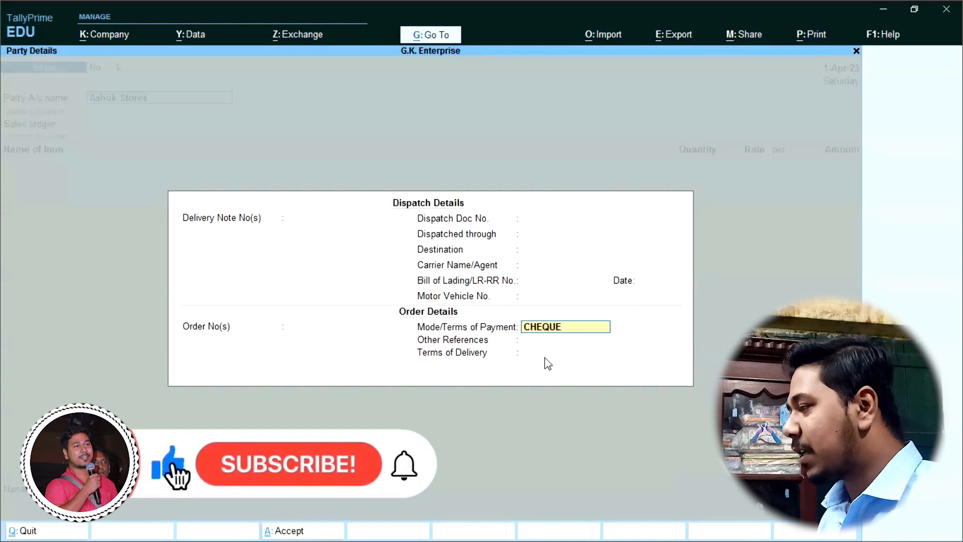
pyautogui.press('Return')
pyautogui.press('Return')
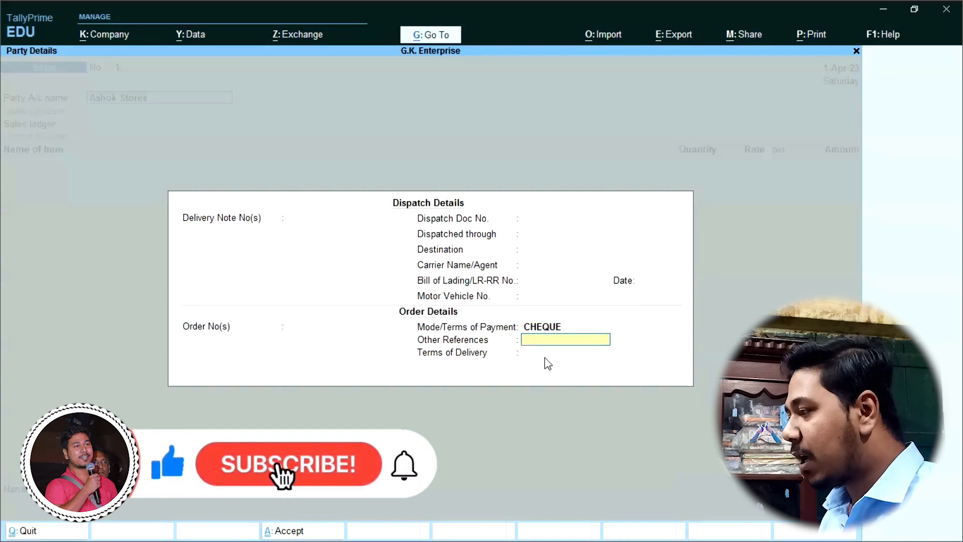
pyautogui.press('BackSpace')
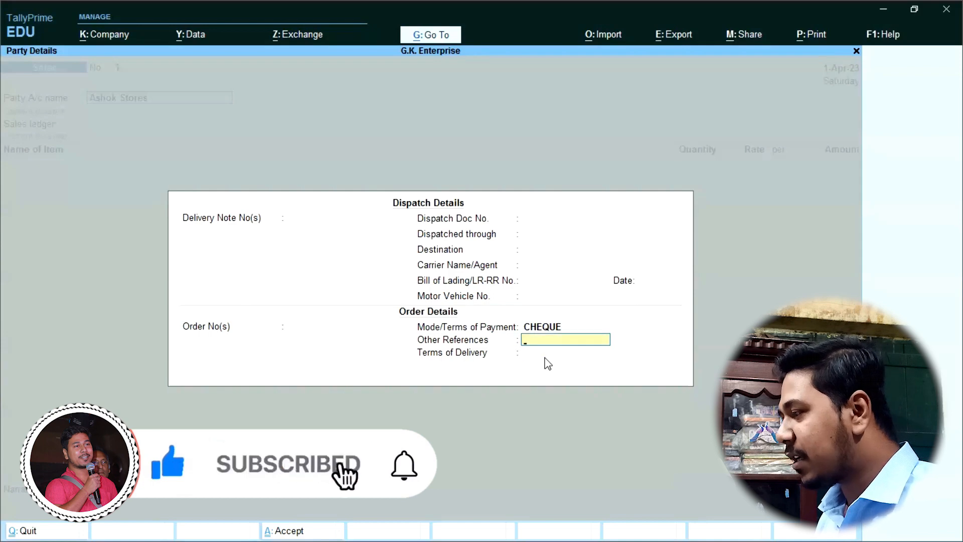
pyautogui.press('Return')
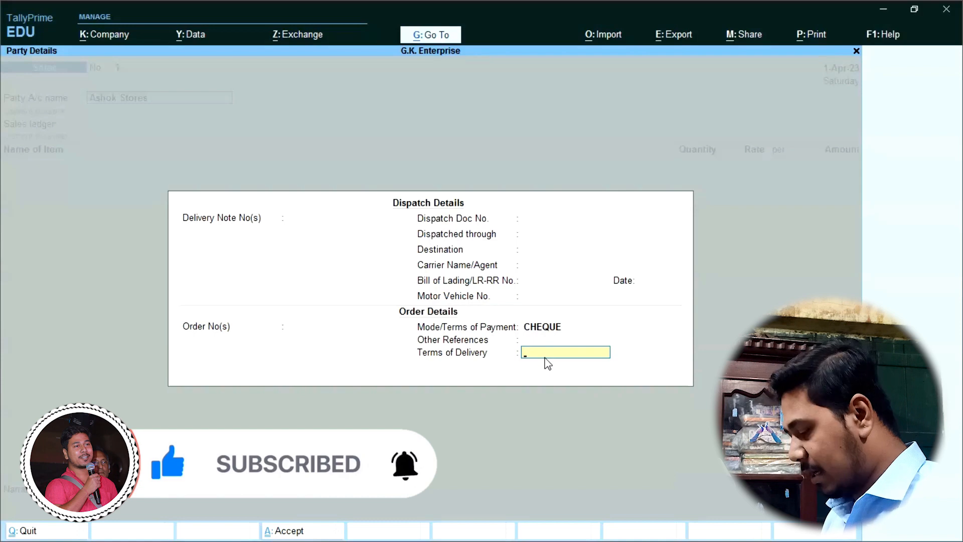
pyautogui.press('Return')
pyautogui.press('Return')
pyautogui.press('Return')
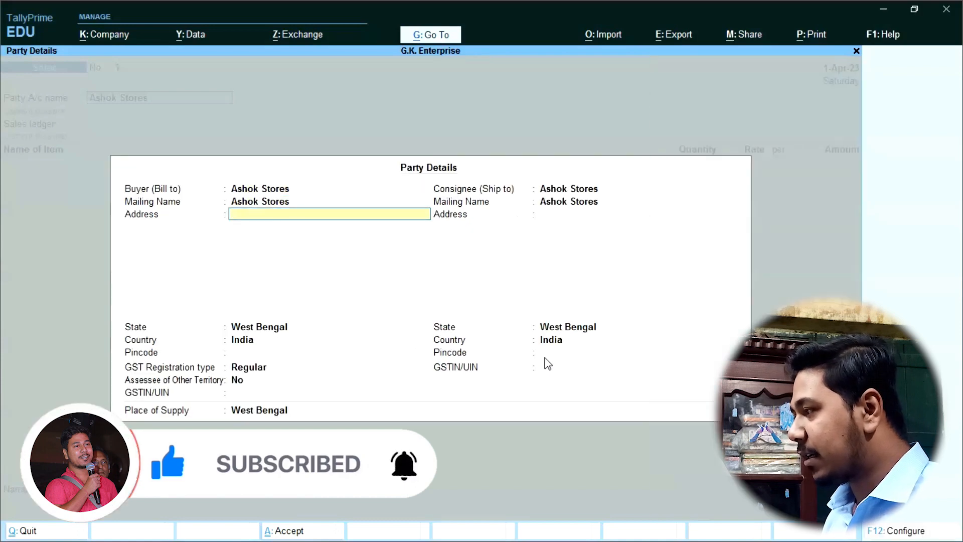
# Step: Review the buyer and consignee details of Ashok Stores, from the addresses through GSTIN/UIN to the place of supply
pyautogui.press('Return')
pyautogui.press('Return')
pyautogui.press('Return')
pyautogui.press('Return')
pyautogui.press('Return')
pyautogui.press('Return')
pyautogui.press('Return')
pyautogui.press('Return')
pyautogui.press('Return')
pyautogui.press('Return')
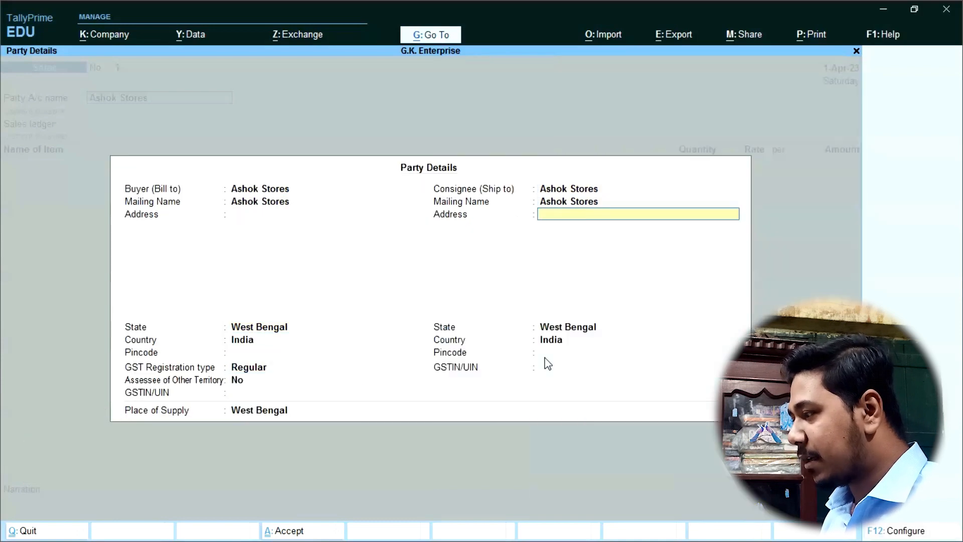
pyautogui.press('Return')
pyautogui.press('Return')
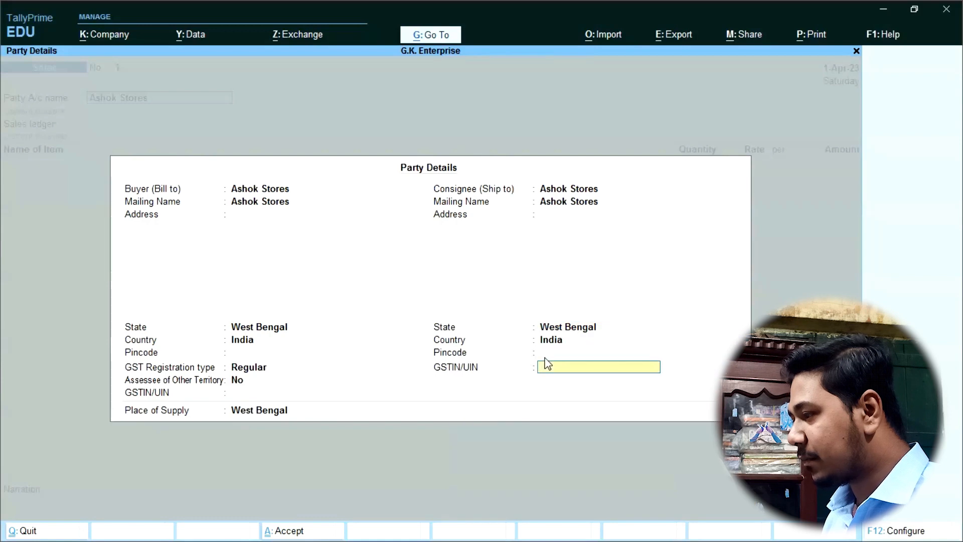
pyautogui.press('Return')
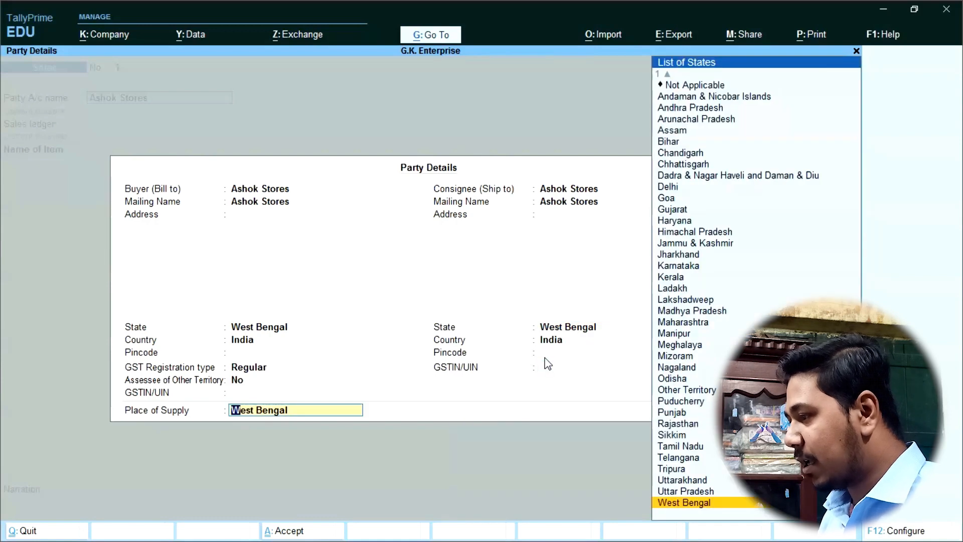
# Step: Go back to the buyer's GSTIN/UIN, leave it blank, and quit the party details to return to the sales voucher
pyautogui.press('BackSpace')
pyautogui.press('BackSpace')
pyautogui.press('BackSpace')
pyautogui.press('BackSpace')
pyautogui.press('BackSpace')
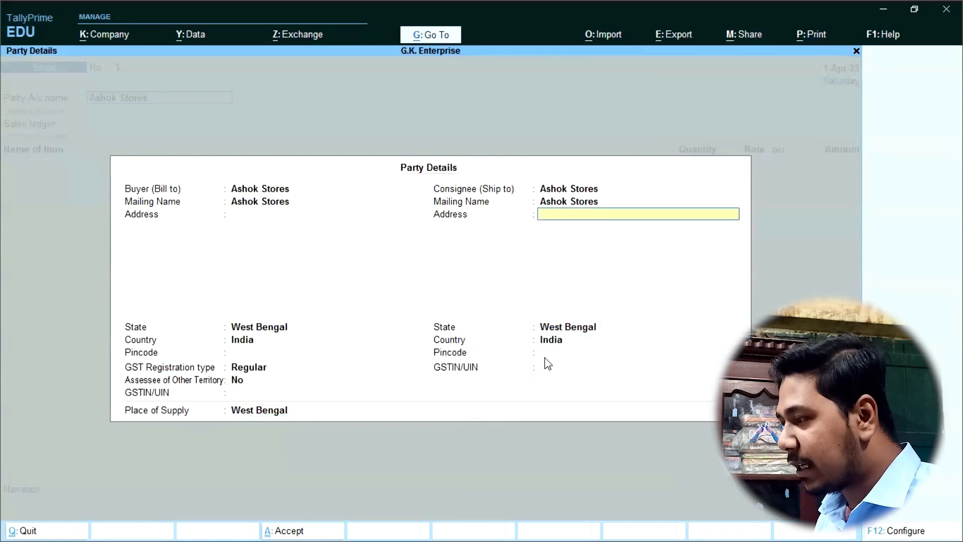
pyautogui.click(246, 395)
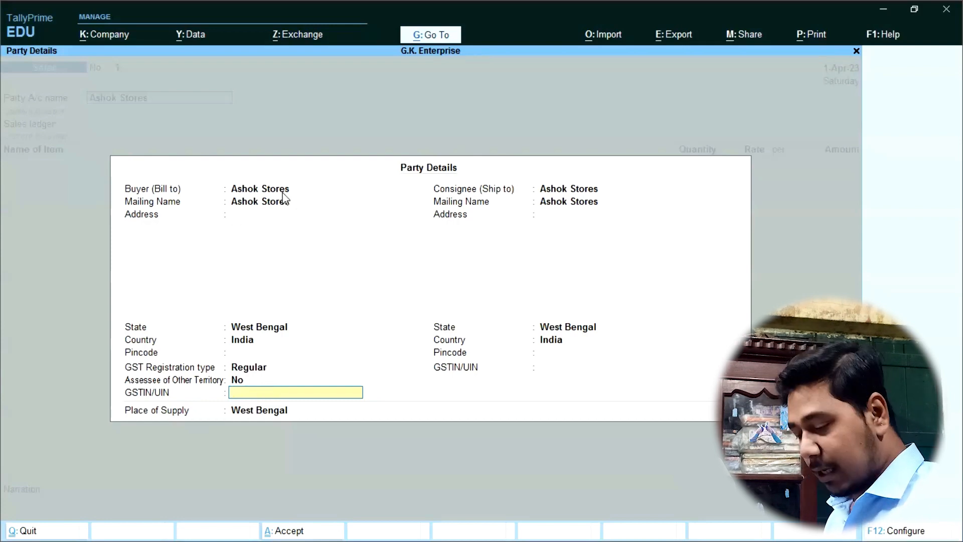
pyautogui.press('Escape')
pyautogui.press('Return')
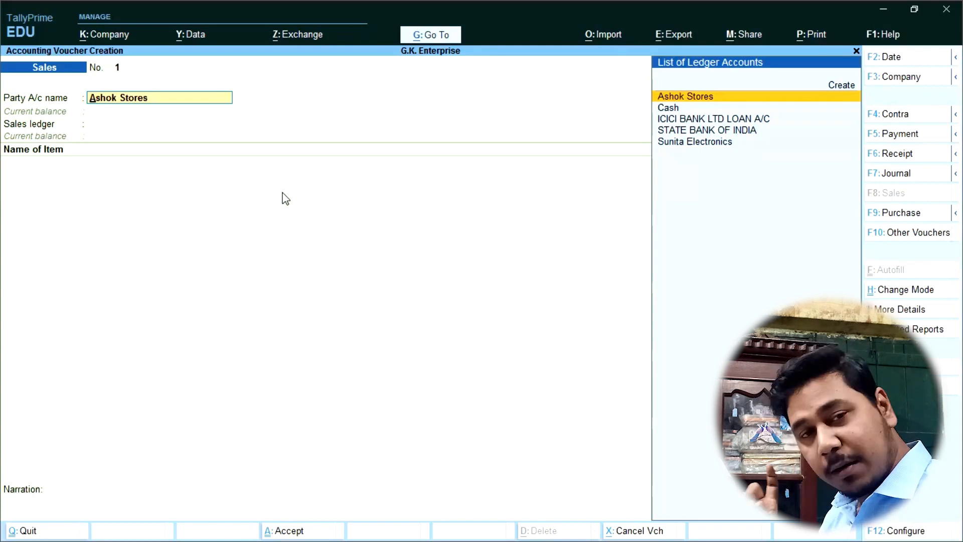
# Step: Open the Ashok Stores ledger for alteration and enter its mailing address and pincode, keeping West Bengal as the state
pyautogui.hotkey('ctrl', 'Return')
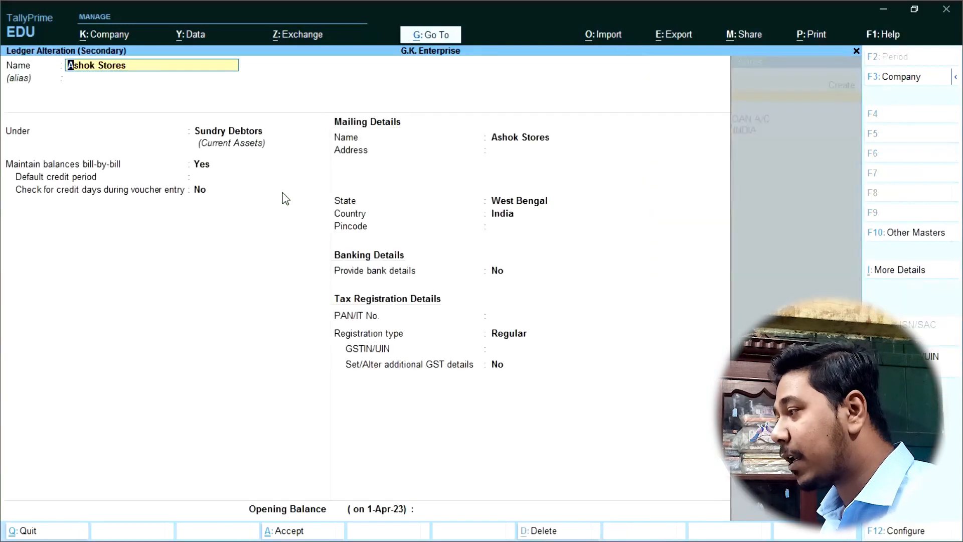
pyautogui.click(517, 152)
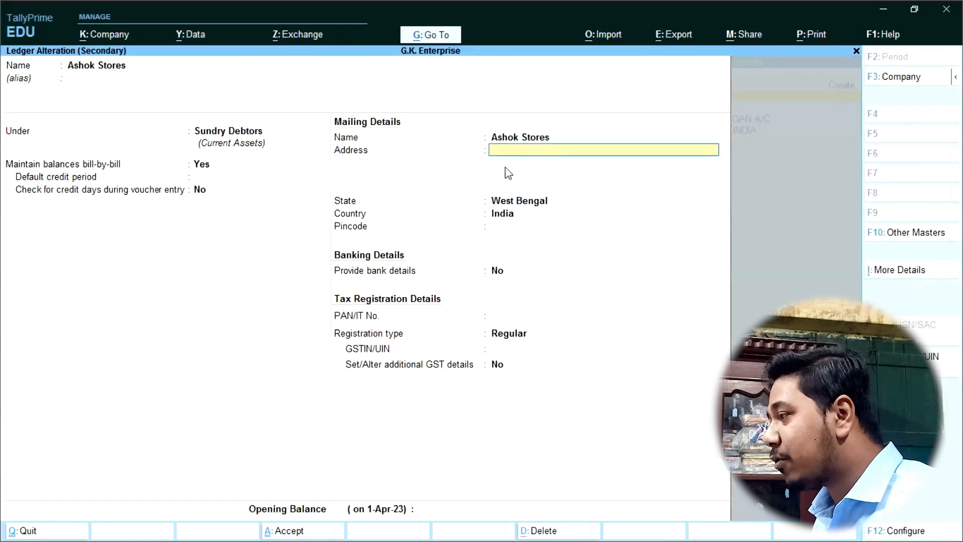
pyautogui.write('DASD')
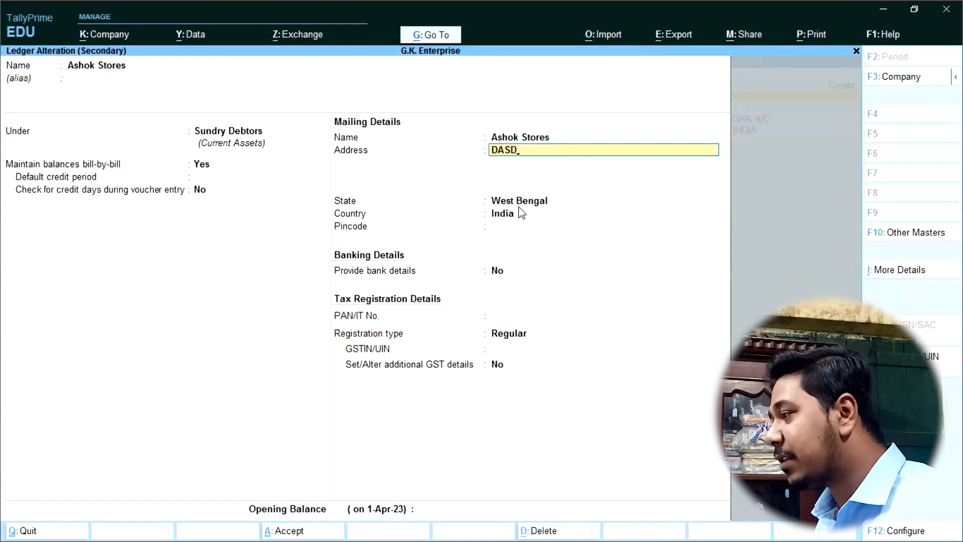
pyautogui.click(522, 203)
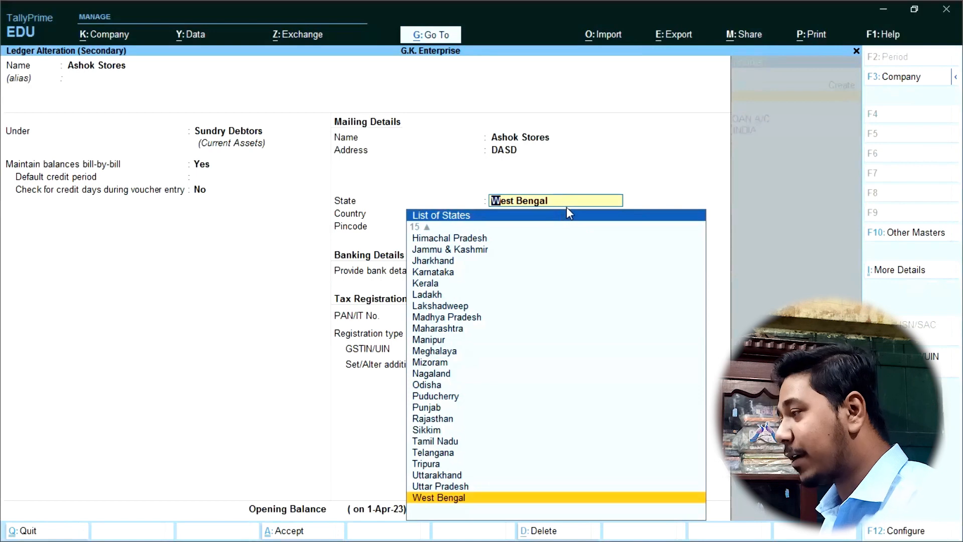
pyautogui.press('Return')
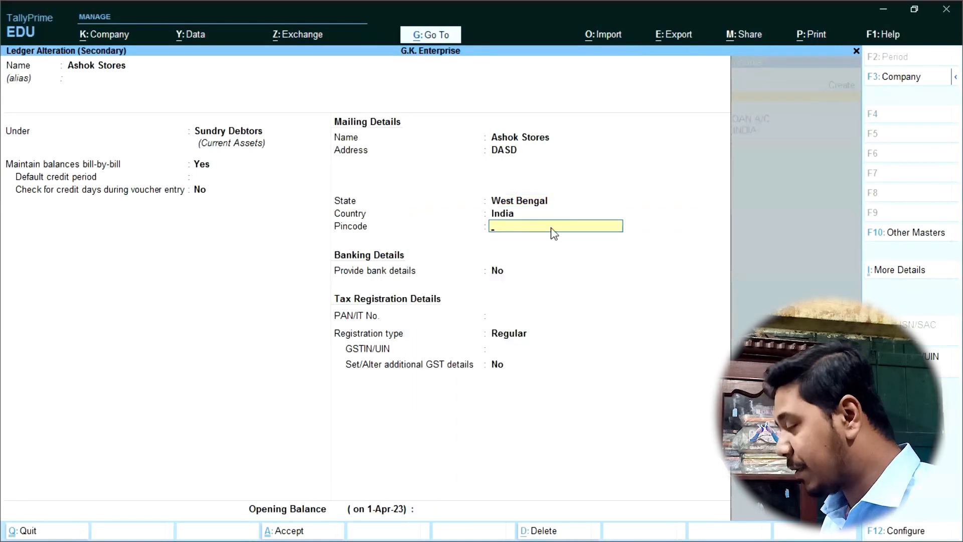
pyautogui.write('712780')
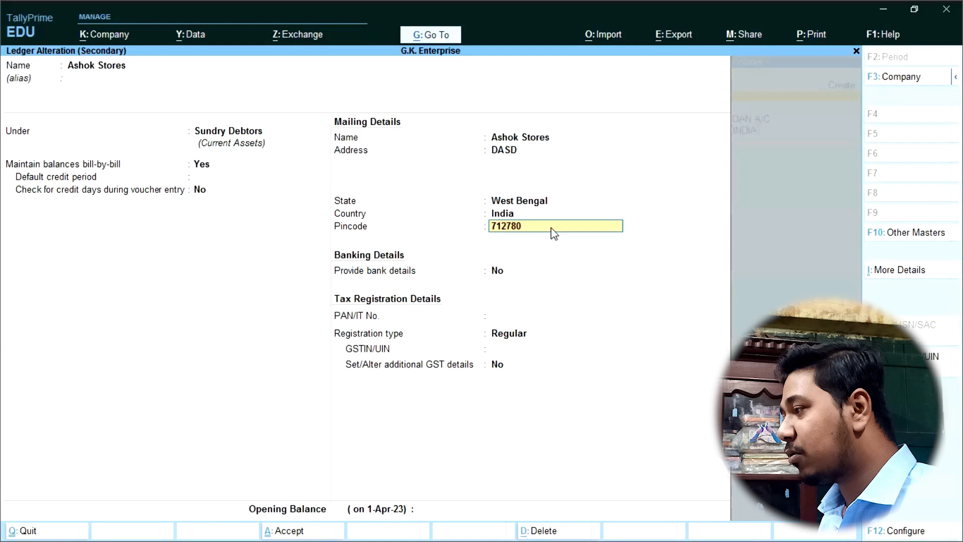
pyautogui.press('Return')
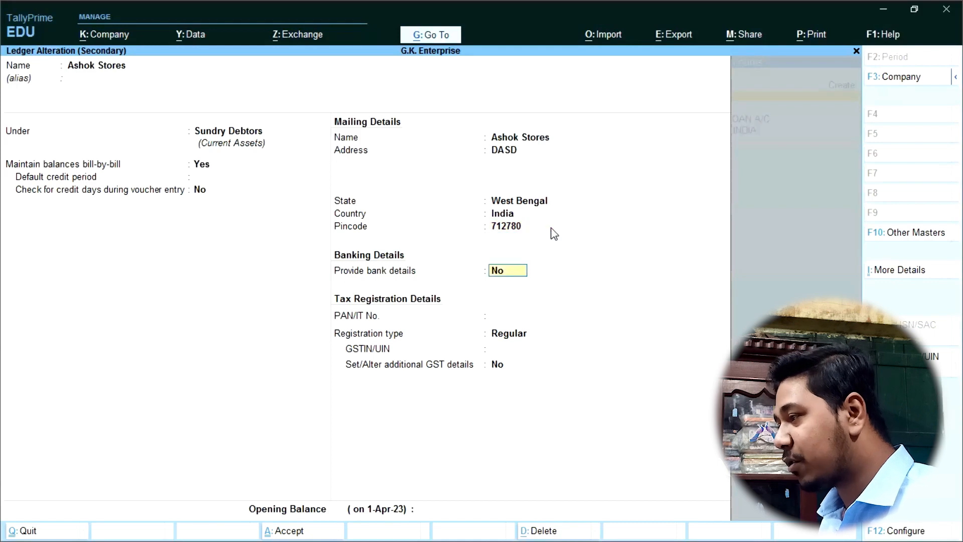
# Step: Keep the ledger's registration type as Regular, enter its GSTIN/UIN, and leave bank details and additional GST details at No
pyautogui.press('Return')
pyautogui.press('Return')
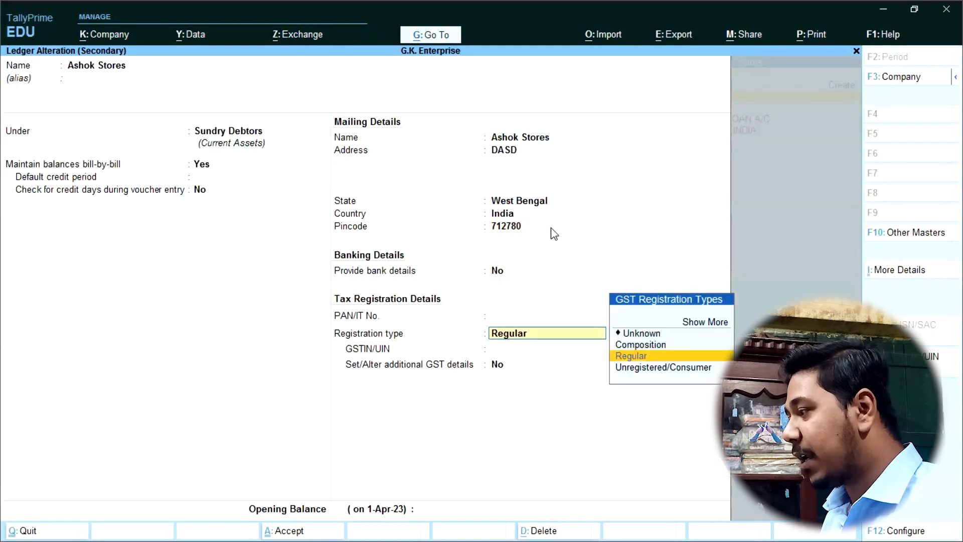
pyautogui.press('Return')
pyautogui.write('19ASDOIJHDO')
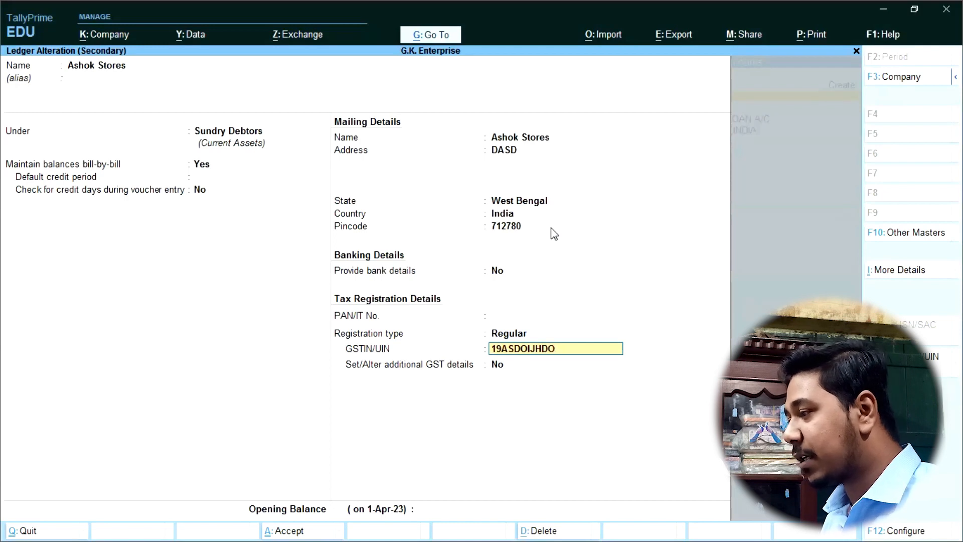
pyautogui.press('Return')
pyautogui.press('Return')
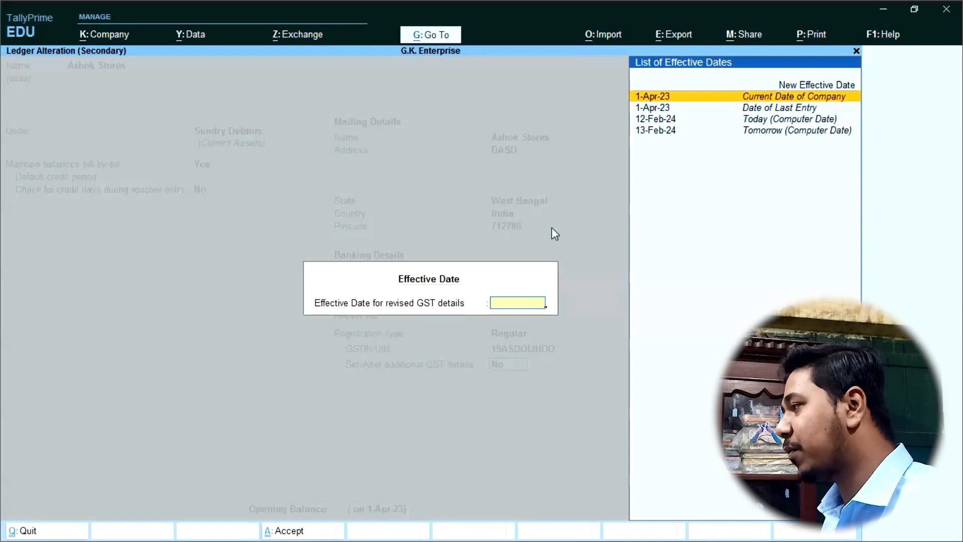
# Step: Apply the revised GST details from 1-Apr-23, leave the opening balance blank, and save the Ashok Stores ledger
pyautogui.press('Return')
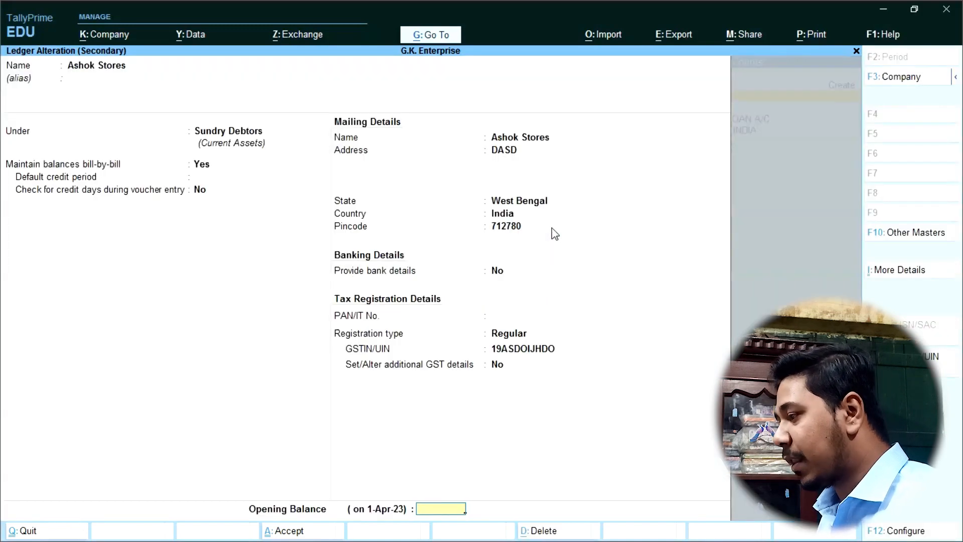
pyautogui.press('Return')
pyautogui.press('Return')
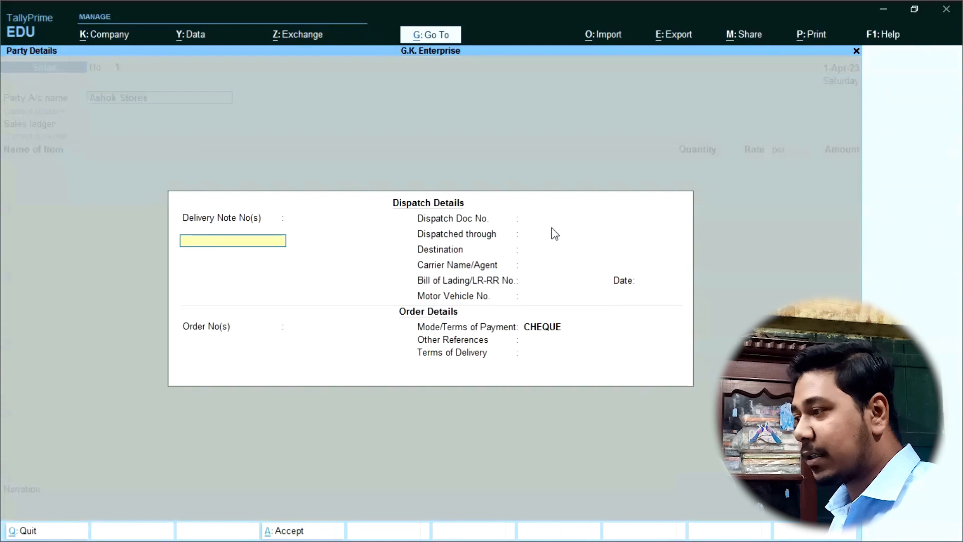
# Step: Leave the dispatch and order details blank, keeping CHEQUE as the mode of payment, and proceed to the party details
pyautogui.press('Return')
pyautogui.press('Return')
pyautogui.press('Return')
pyautogui.press('Return')
pyautogui.press('Return')
pyautogui.press('Return')
pyautogui.press('Return')
pyautogui.press('Return')
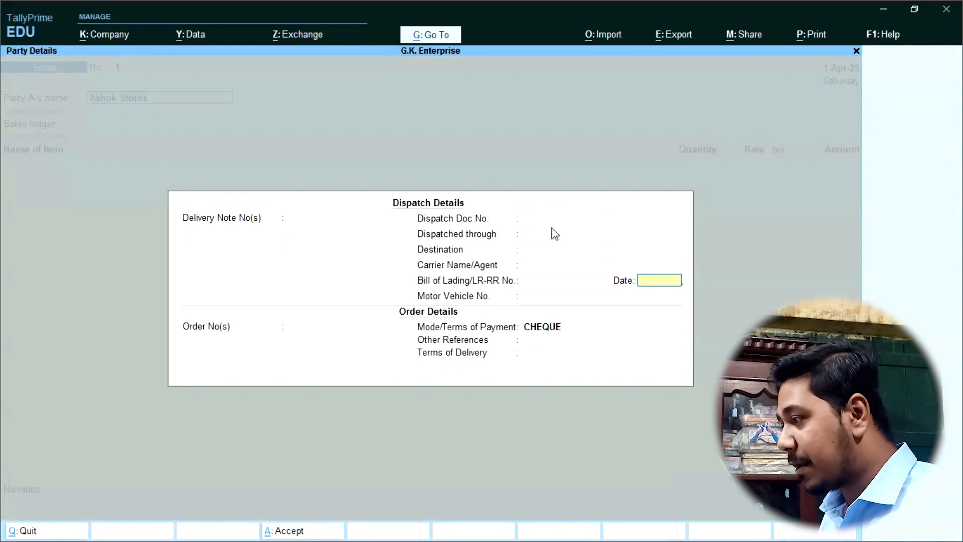
pyautogui.press('Return')
pyautogui.press('Return')
pyautogui.press('Return')
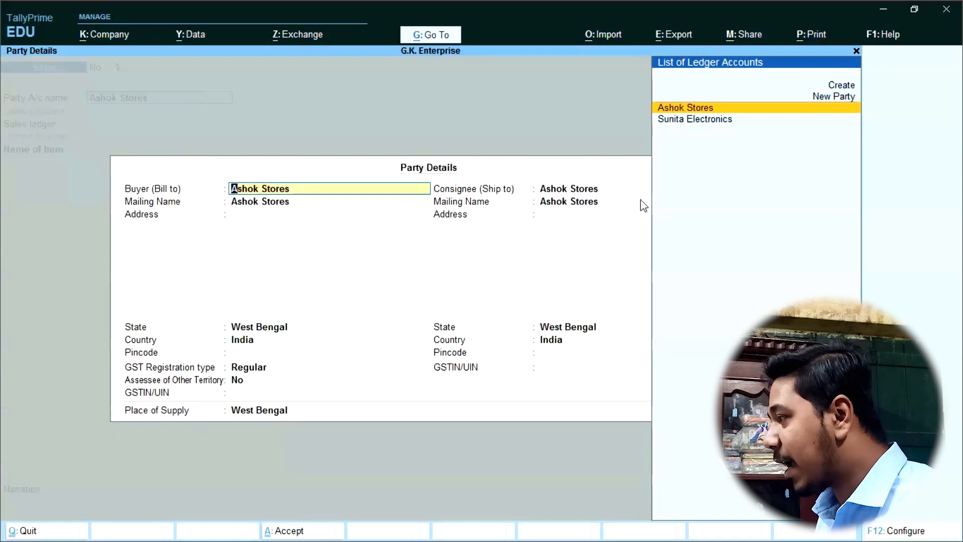
# Step: Reload the buyer's details by switching Buyer (Bill to) to Sunita Electronics and back to Ashok Stores
pyautogui.press('Down')
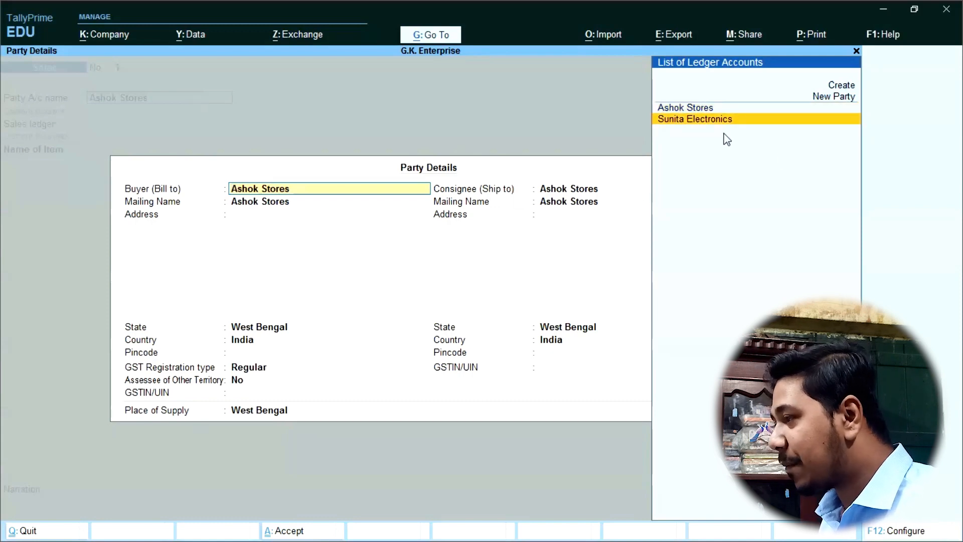
pyautogui.press('Return')
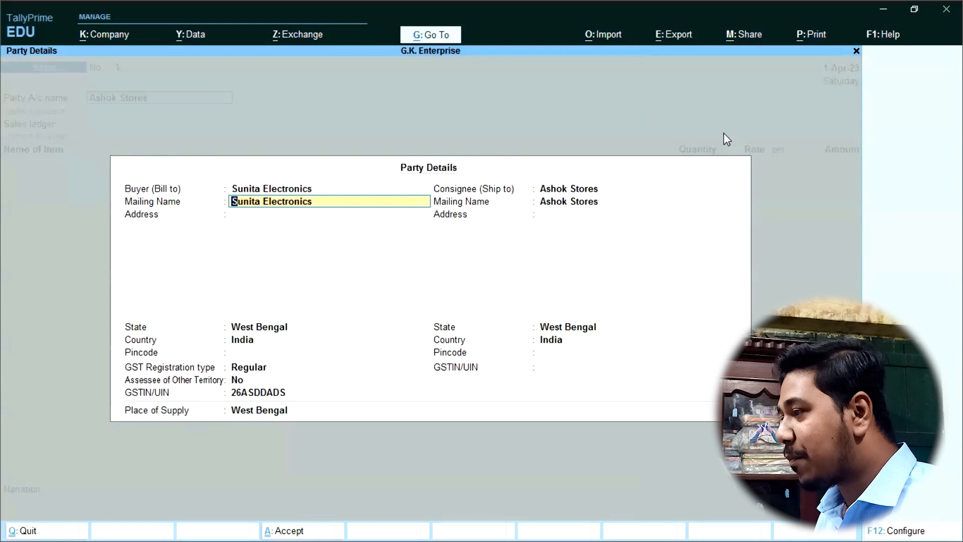
pyautogui.press('BackSpace')
pyautogui.press('Up')
pyautogui.press('Return')
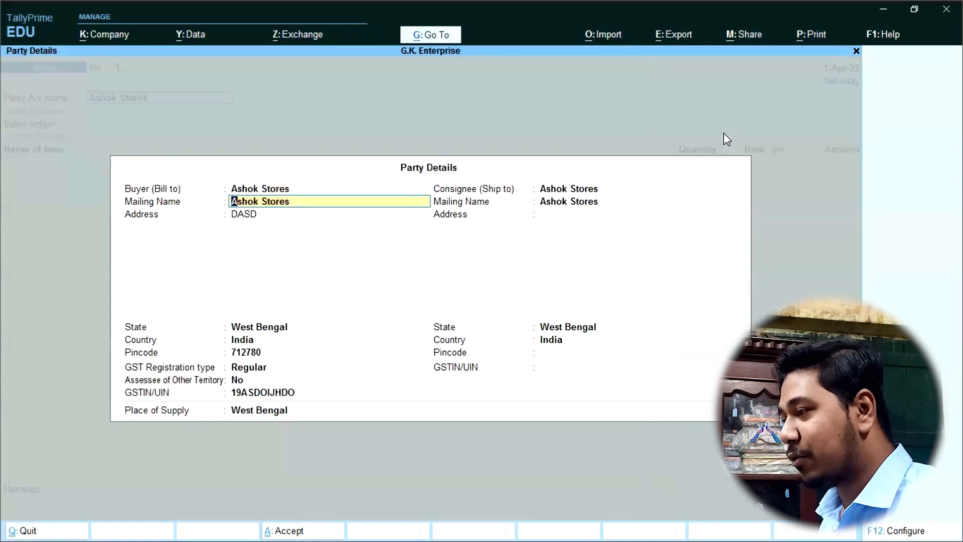
# Step: Accept the buyer's mailing name, address, state, pincode and GST registration fields as filled in
pyautogui.press('Return')
pyautogui.press('Return')
pyautogui.press('Return')
pyautogui.press('Return')
pyautogui.press('Return')
pyautogui.press('Return')
pyautogui.press('Return')
pyautogui.press('Return')
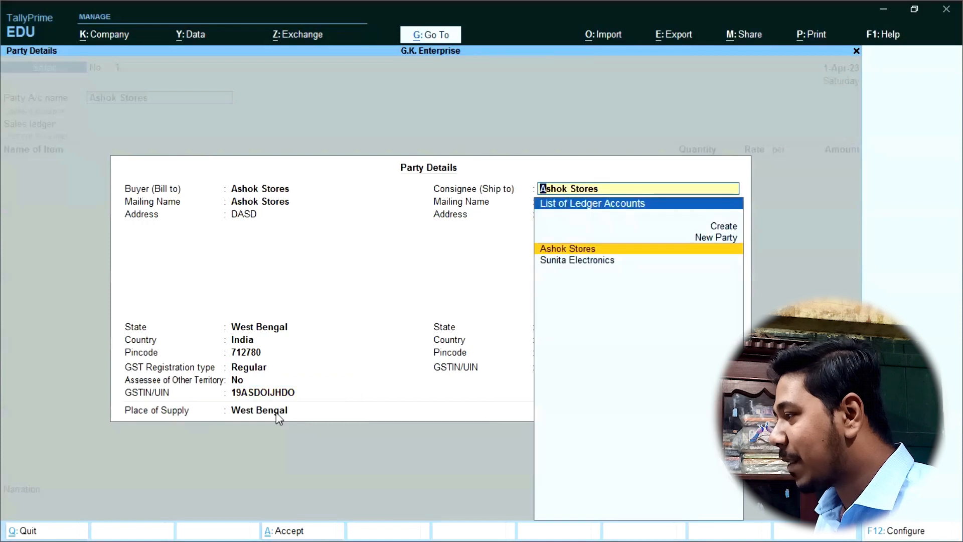
# Step: Reload the consignee's details by switching Consignee (Ship to) to Sunita Electronics and back to Ashok Stores
pyautogui.press('Return')
pyautogui.press('BackSpace')
pyautogui.press('Down')
pyautogui.press('Return')
pyautogui.press('BackSpace')
pyautogui.press('Up')
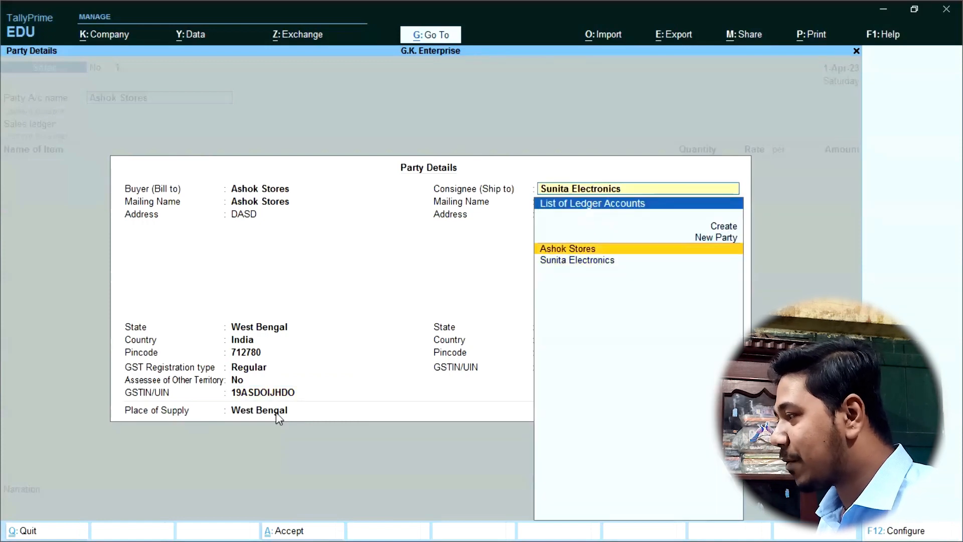
pyautogui.press('Return')
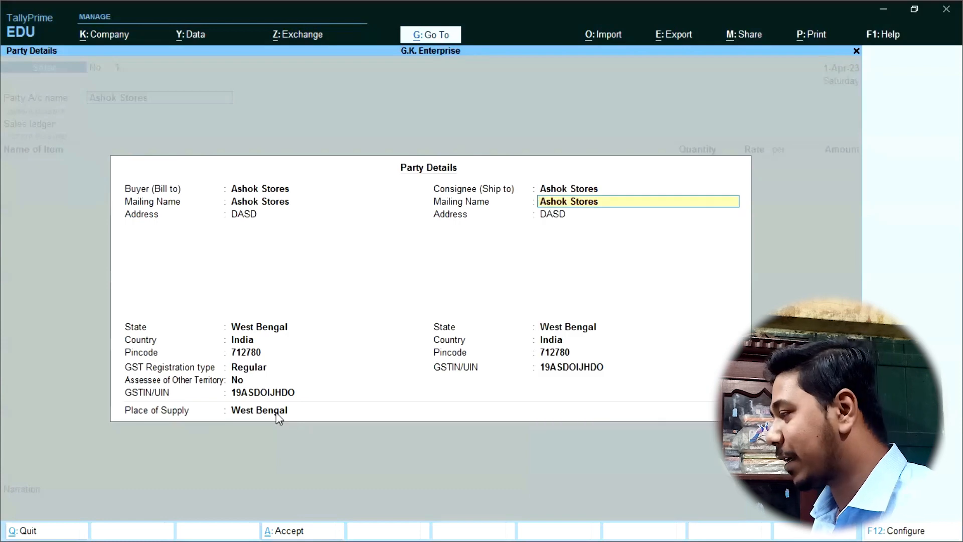
# Step: Accept the remaining consignee details and the place of supply, and return to the sales voucher
pyautogui.press('Return')
pyautogui.press('Return')
pyautogui.press('Return')
pyautogui.press('Return')
pyautogui.press('Return')
pyautogui.press('Return')
pyautogui.press('Return')
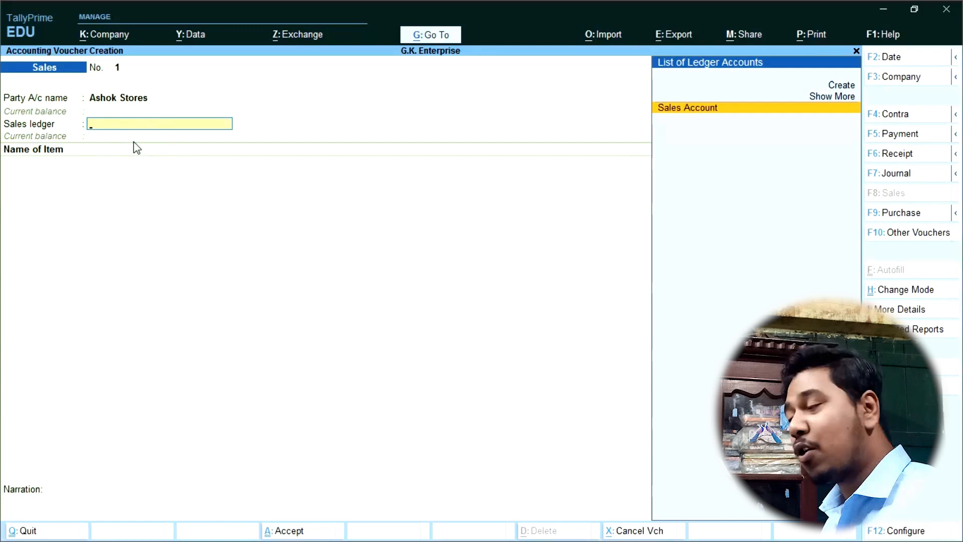
# Step: Choose Sales Account as the sales ledger, checking its GST settings in the ledger master and quitting that without saving
pyautogui.press('Return')
pyautogui.press('BackSpace')
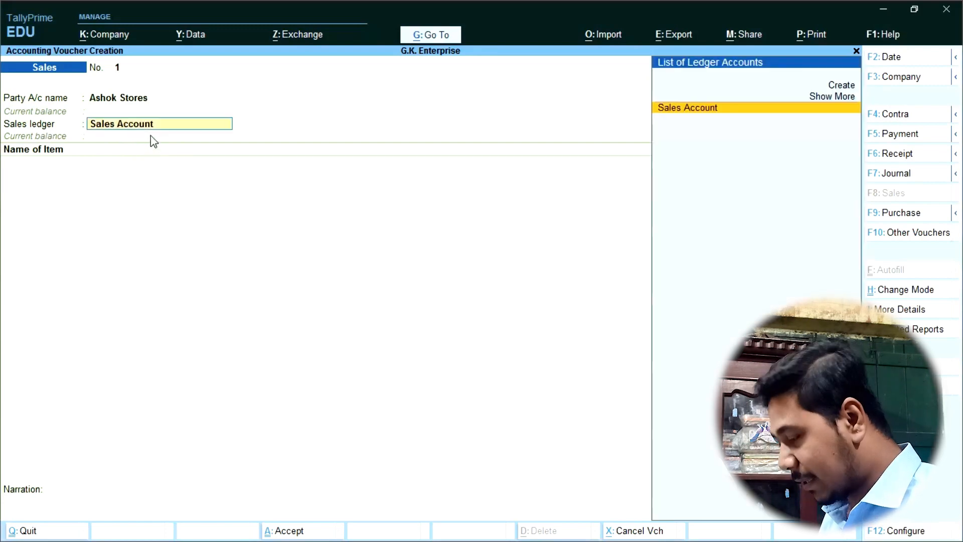
pyautogui.press('ctrl')
pyautogui.hotkey('ctrl', 'Return')
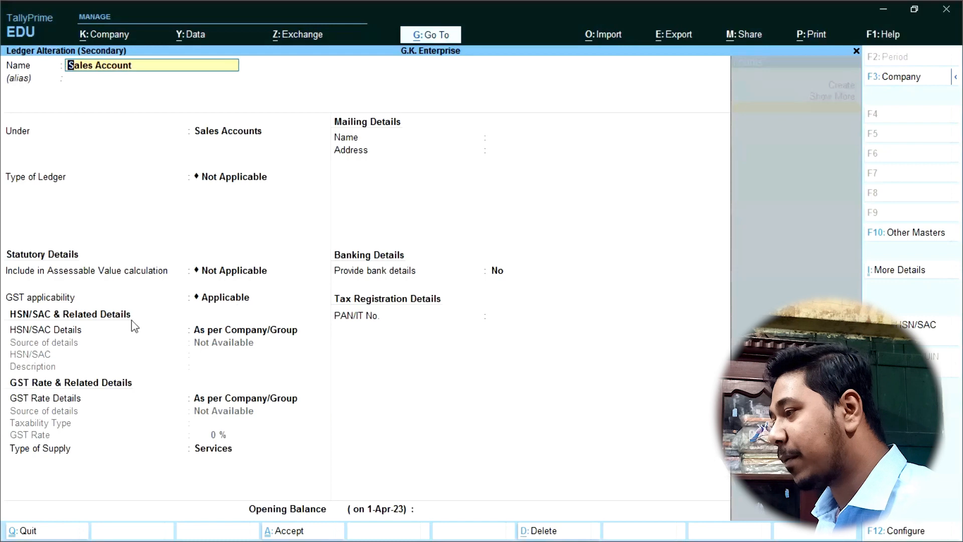
pyautogui.press('BackSpace')
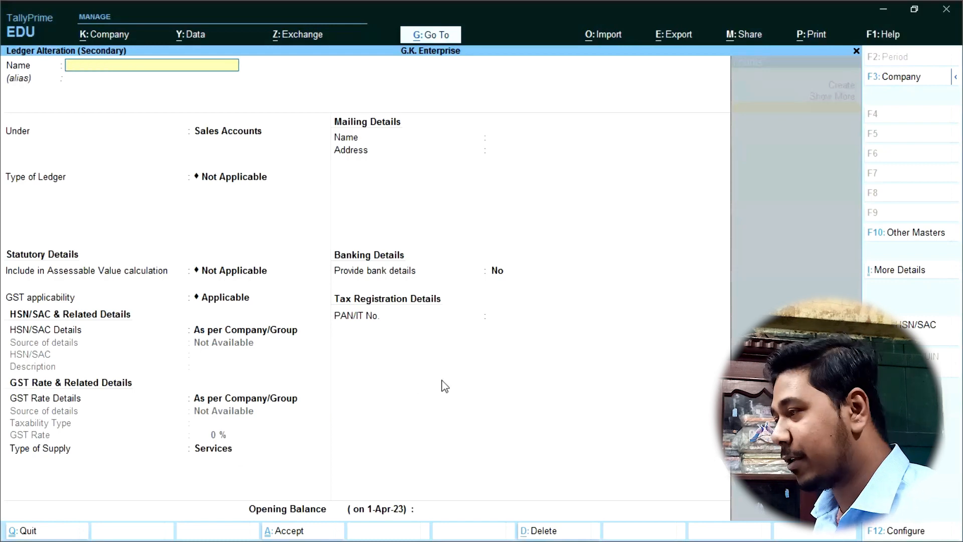
pyautogui.press('Escape')
pyautogui.press('Return')
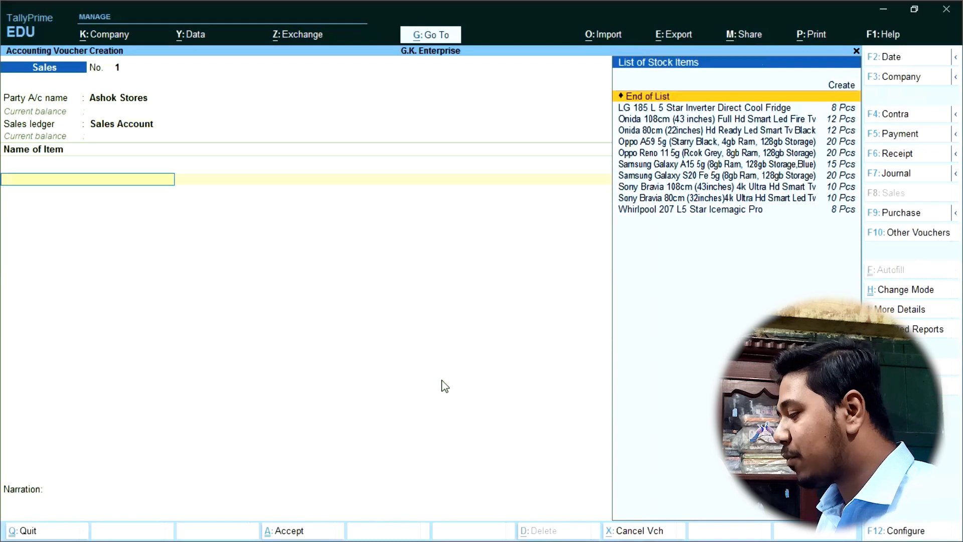
# Step: Add the stock item Oppo A59 5g (Starry Black, 4gb Ram, 128gb Storage) to the voucher, leaving its description blank
pyautogui.press('Down')
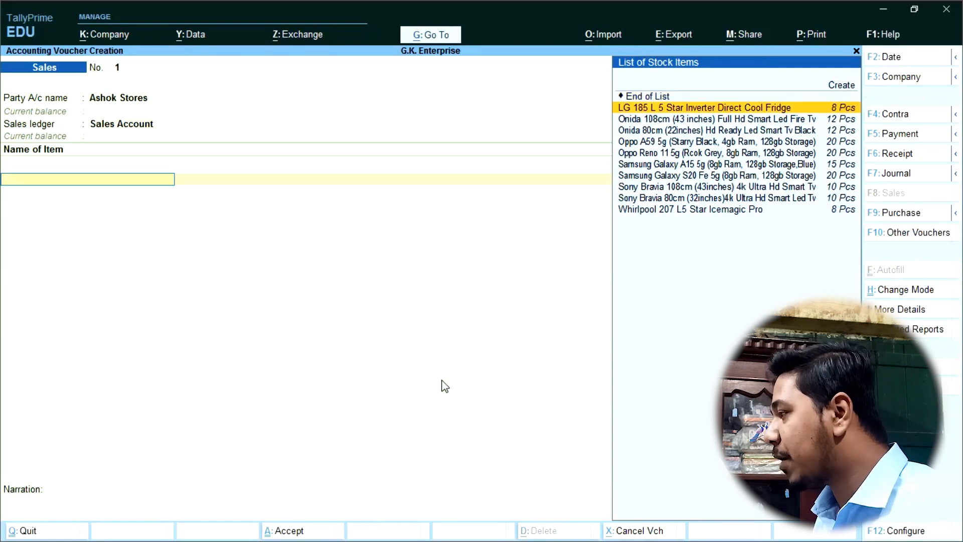
pyautogui.press('Down')
pyautogui.press('Down')
pyautogui.press('Down')
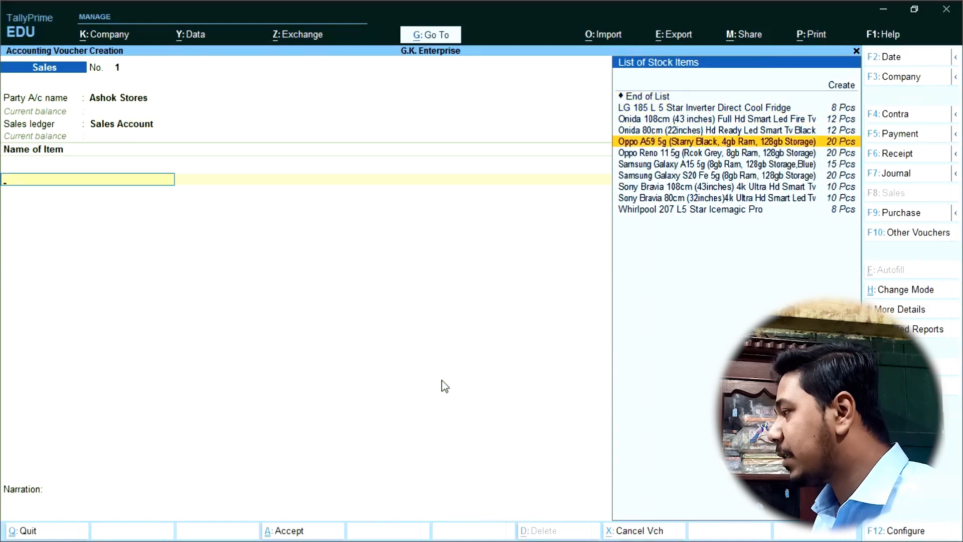
pyautogui.click(837, 145)
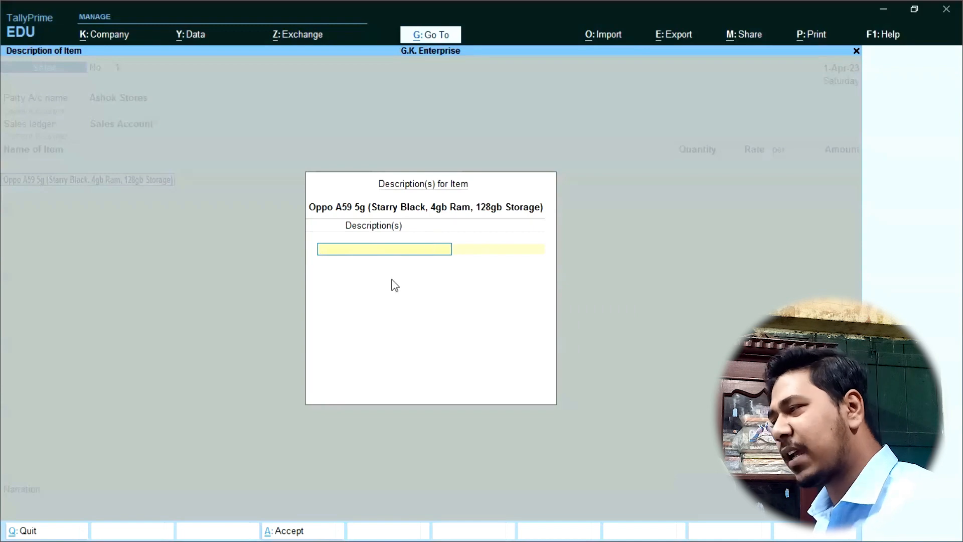
pyautogui.press('Return')
# Step: Set the Oppo A59 5g quantity to 10 Pcs at a rate of 15000 per Pcs and accept the amount
pyautogui.write('10')
pyautogui.press('Return')
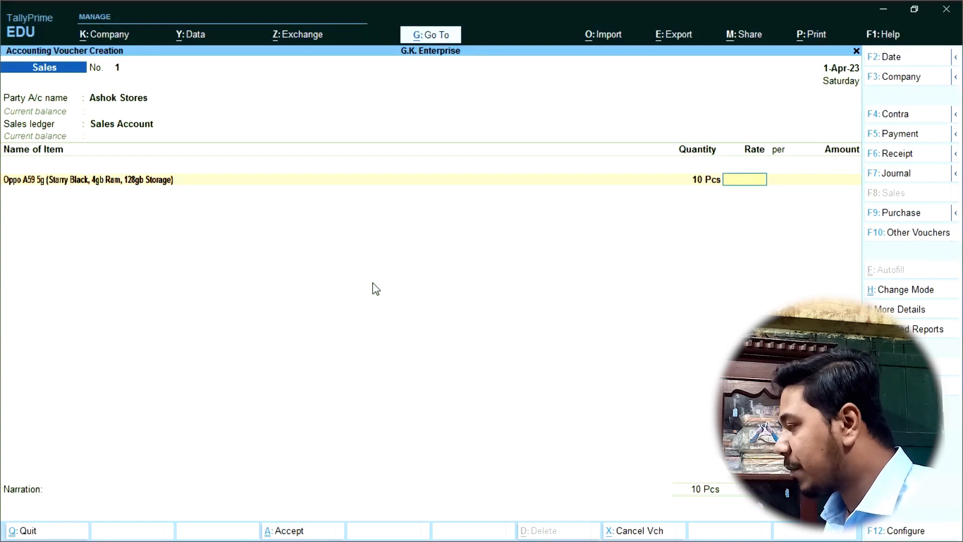
pyautogui.write('15000')
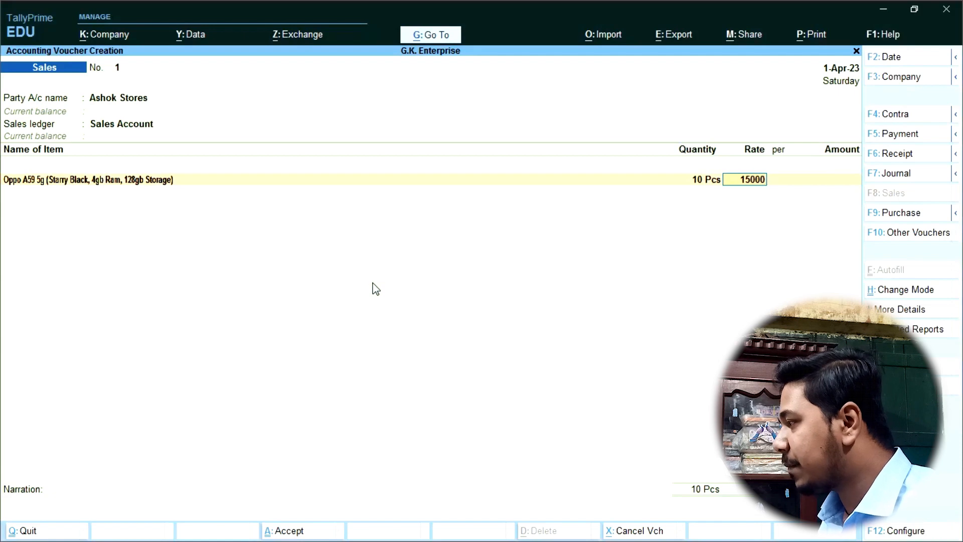
pyautogui.press('Return')
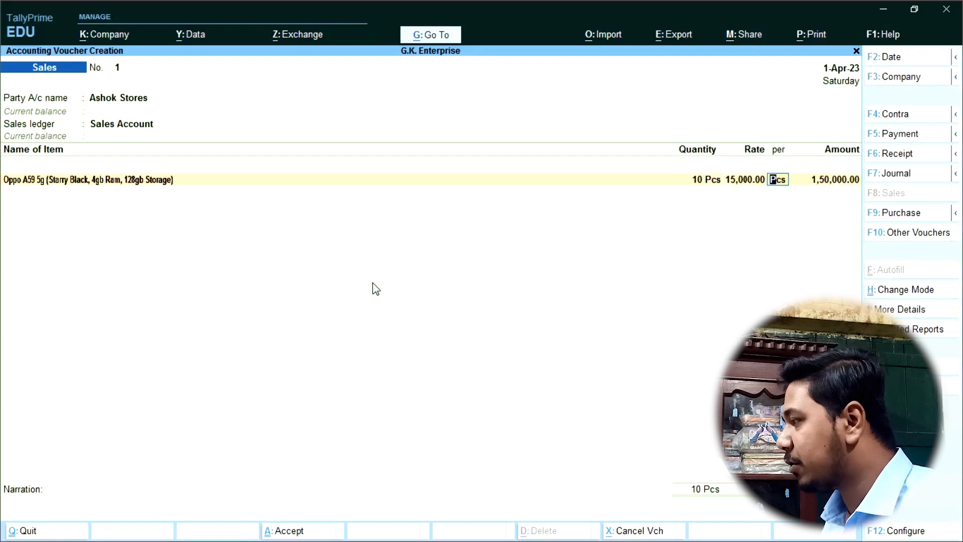
pyautogui.press('Return')
pyautogui.press('Return')
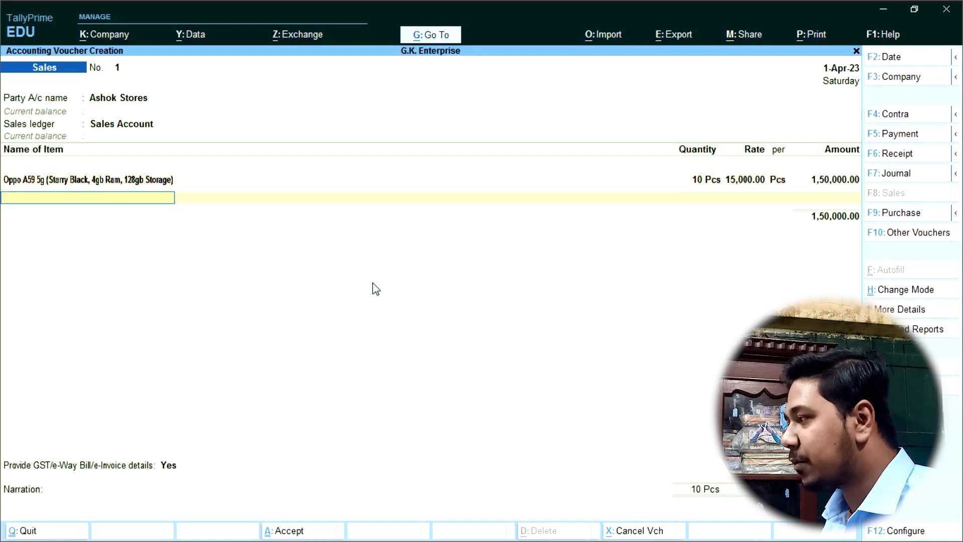
# Step: End the item list and add the CGST OUTPUT tax ledger with a blank description, accepting its calculated amount
pyautogui.press('Return')
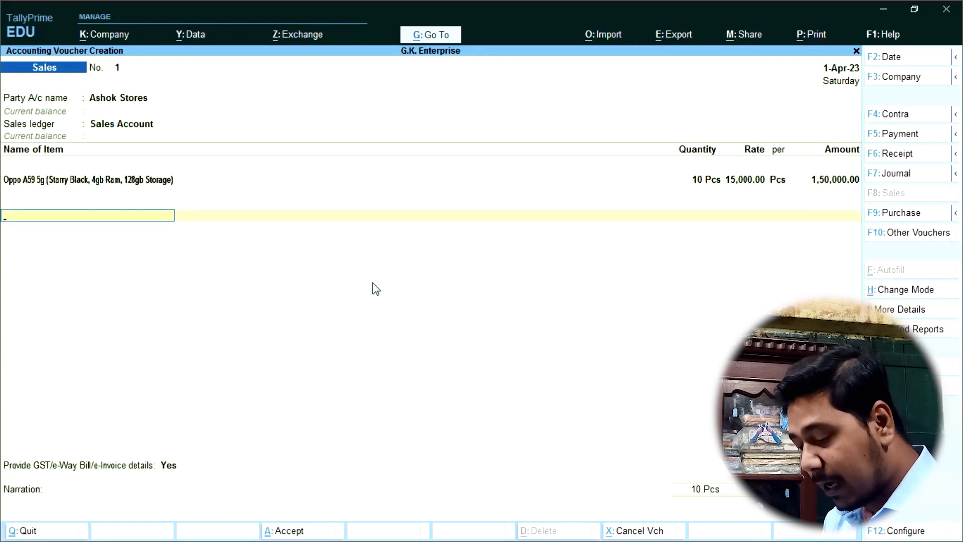
pyautogui.write('CGS')
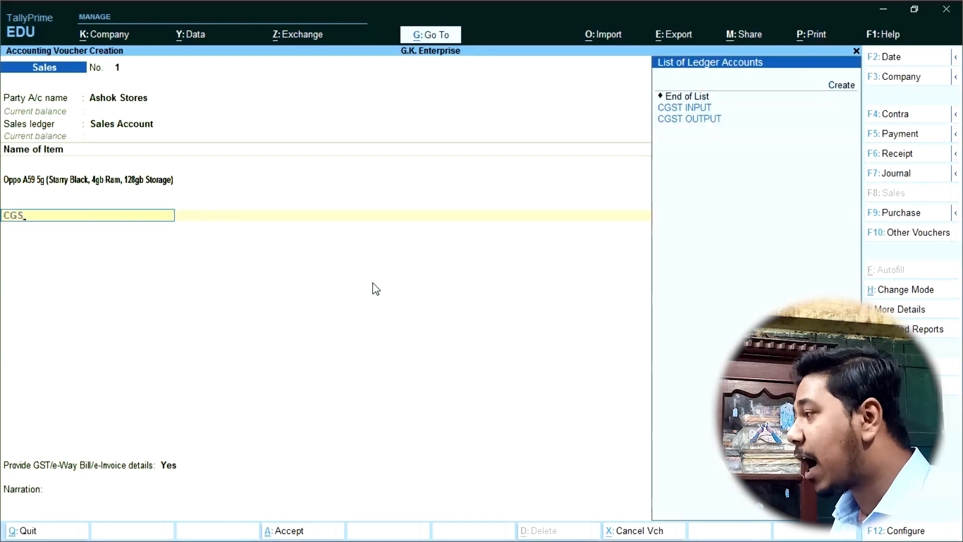
pyautogui.press('Down')
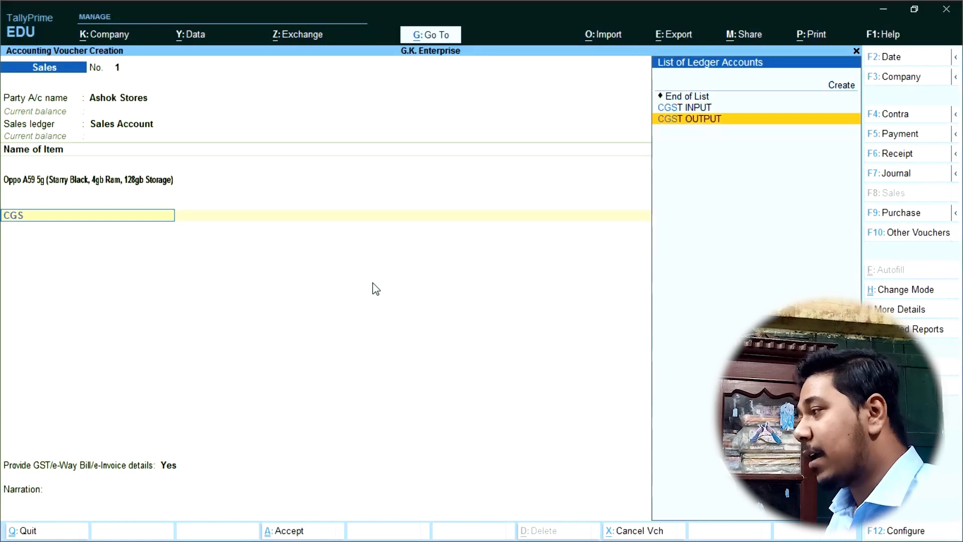
pyautogui.press('Return')
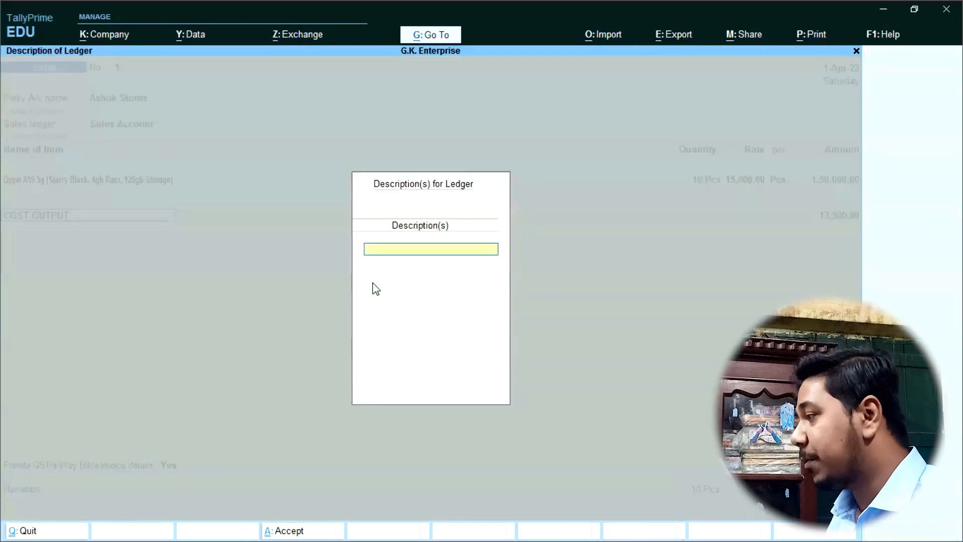
pyautogui.press('Return')
pyautogui.press('Return')
# Step: Add the SGST OUTPUT tax ledger below CGST OUTPUT, leaving its description blank
pyautogui.write('SGS')
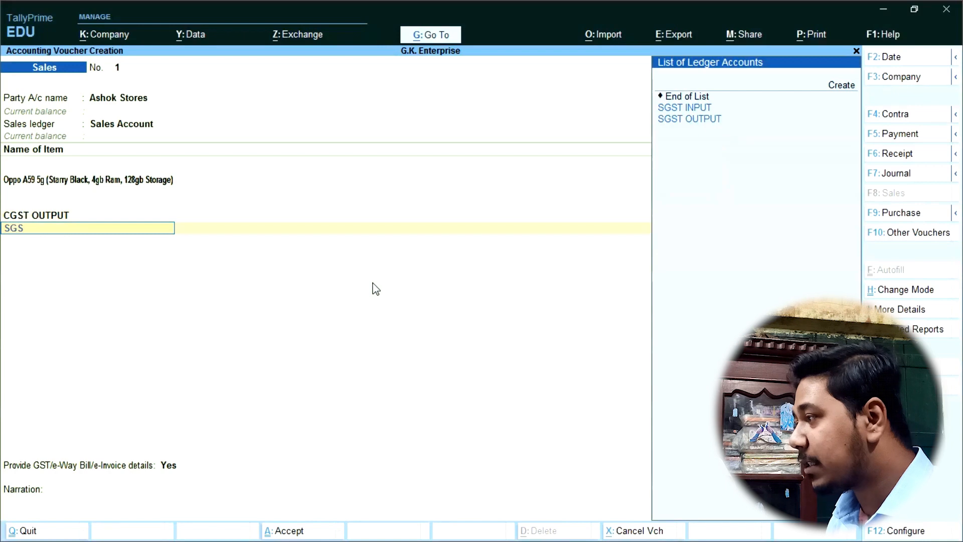
pyautogui.press('Down')
pyautogui.press('Return')
pyautogui.press('Return')
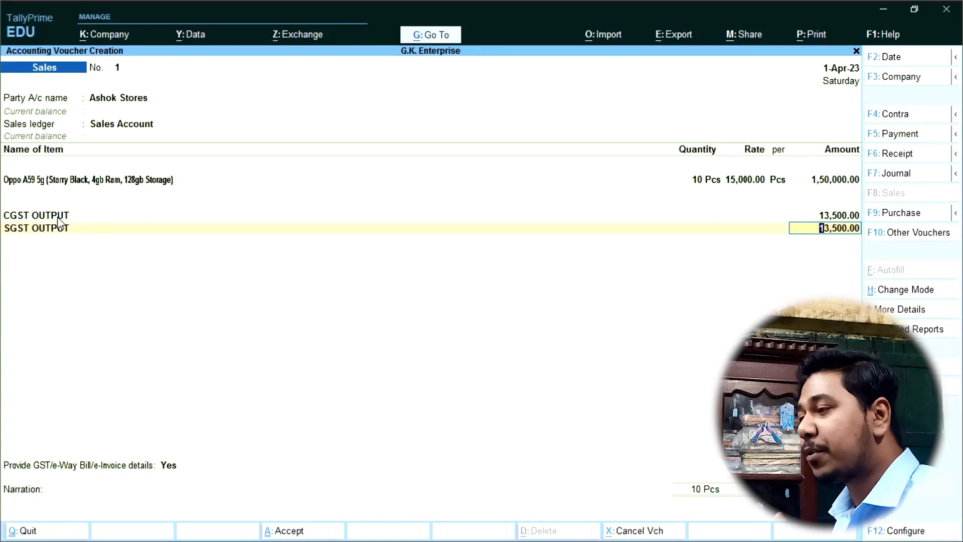
# Step: Examine the SGST OUTPUT ledger's duty type, tax type and percentage of calculation, then quit it without saving and return to its voucher amount
pyautogui.click(25, 234)
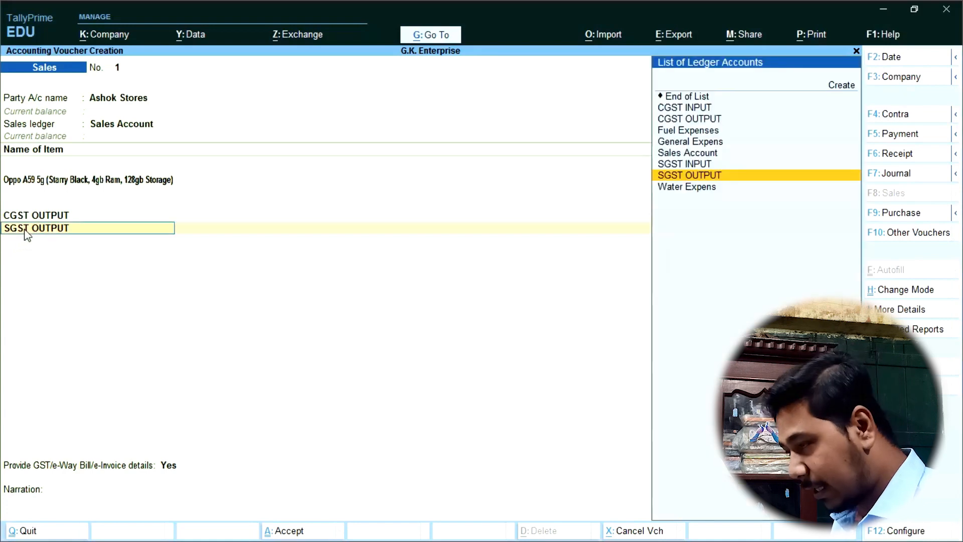
pyautogui.hotkey('ctrl', 'Return')
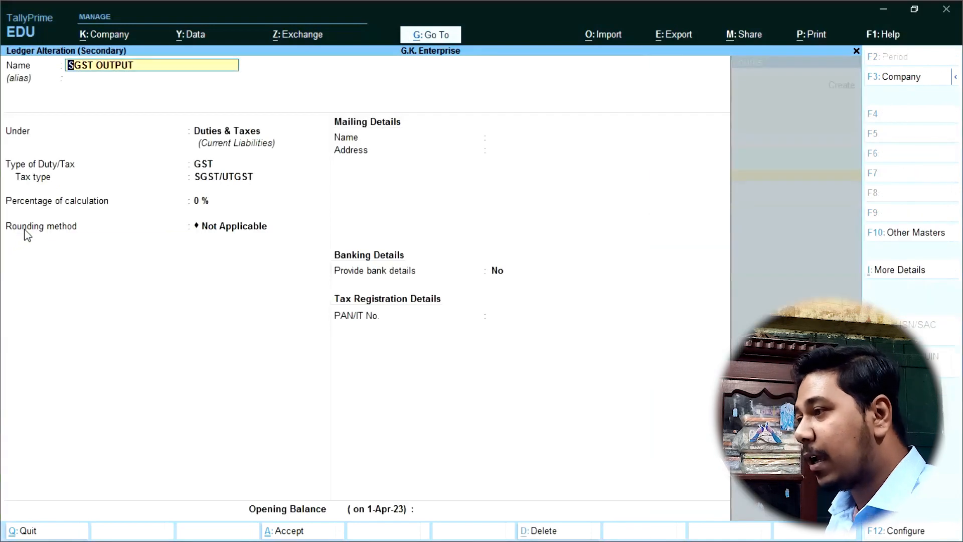
pyautogui.press('Return')
pyautogui.press('Return')
pyautogui.press('Return')
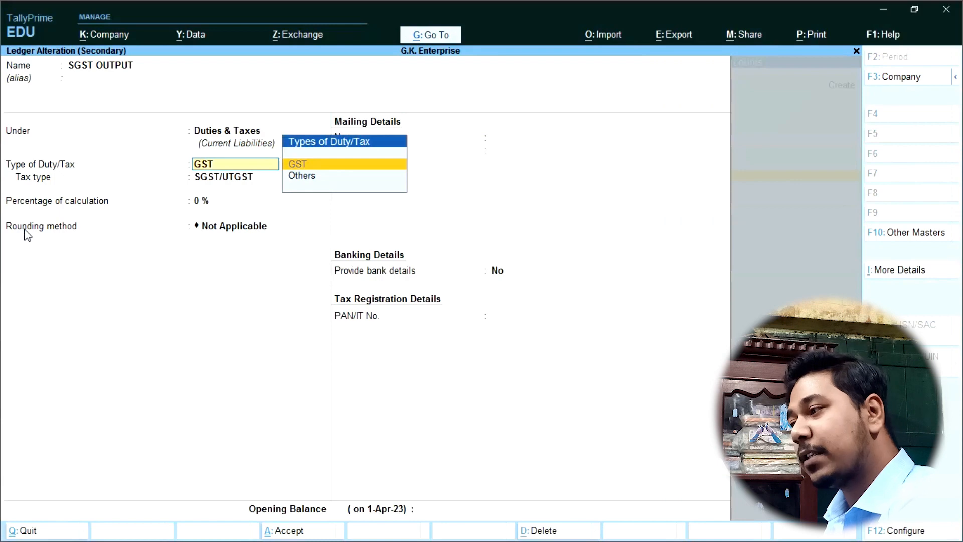
pyautogui.press('Return')
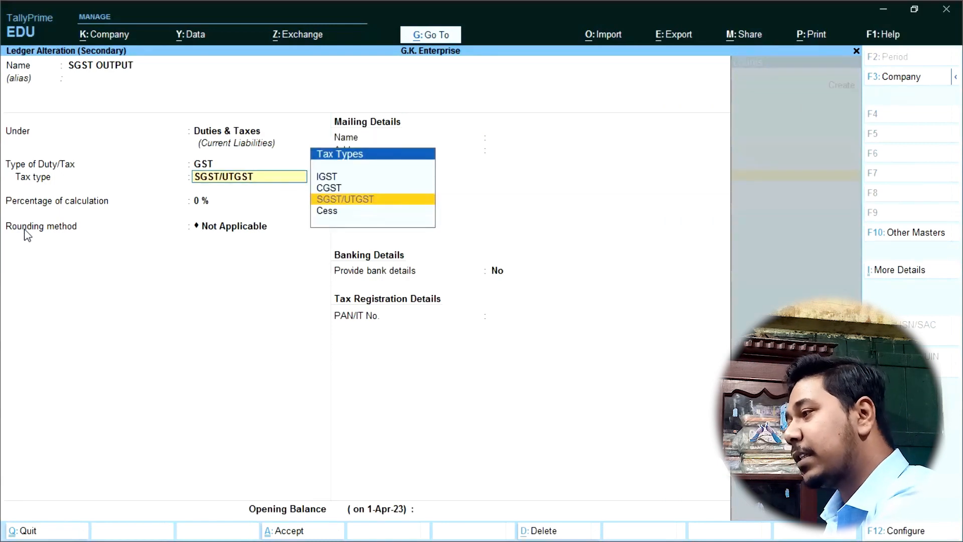
pyautogui.press('Up')
pyautogui.press('Down')
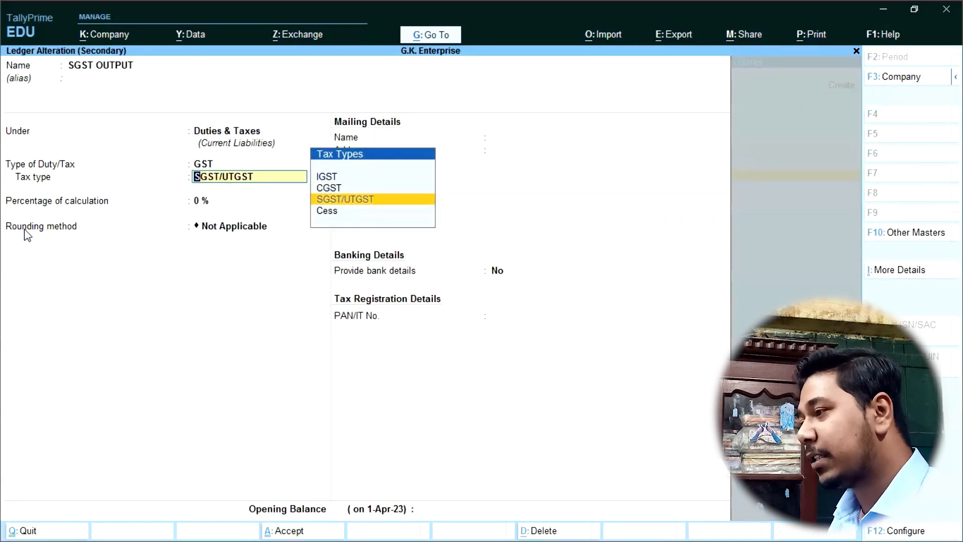
pyautogui.press('Return')
pyautogui.press('BackSpace')
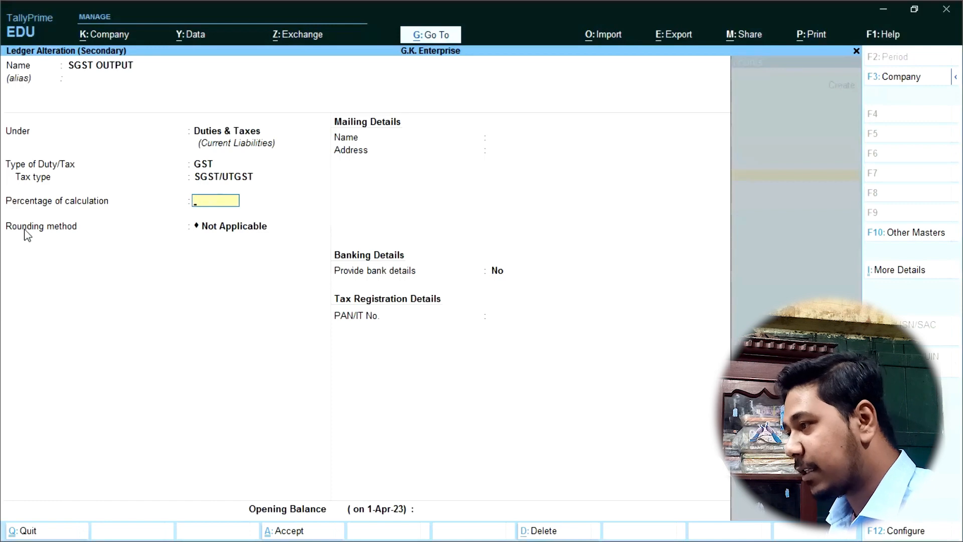
pyautogui.press('Escape')
pyautogui.press('Return')
pyautogui.press('Return')
pyautogui.press('Return')
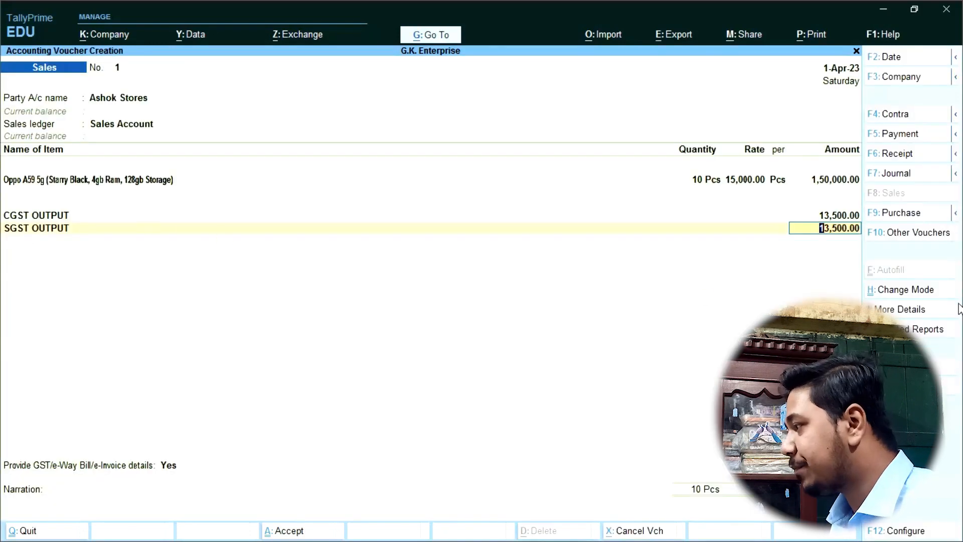
# Step: Accept the SGST OUTPUT amount, end the ledger list and set Provide GST/e-Way Bill/e-Invoice details to No
pyautogui.press('Return')
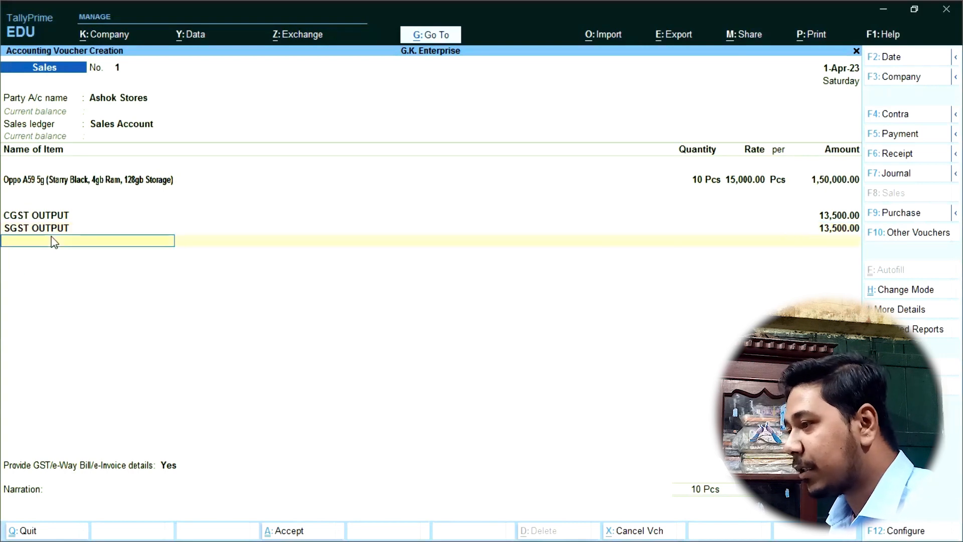
pyautogui.press('Return')
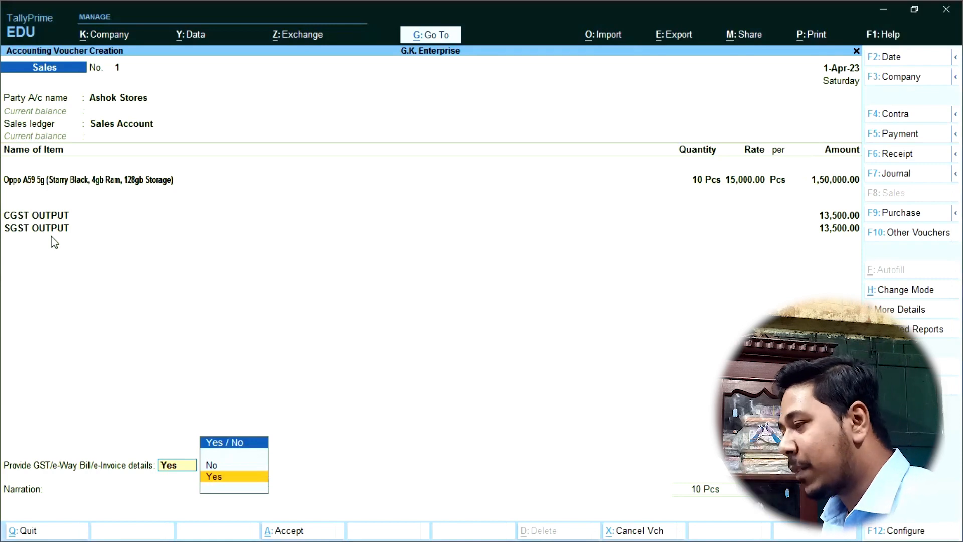
pyautogui.press('Up')
pyautogui.press('Return')
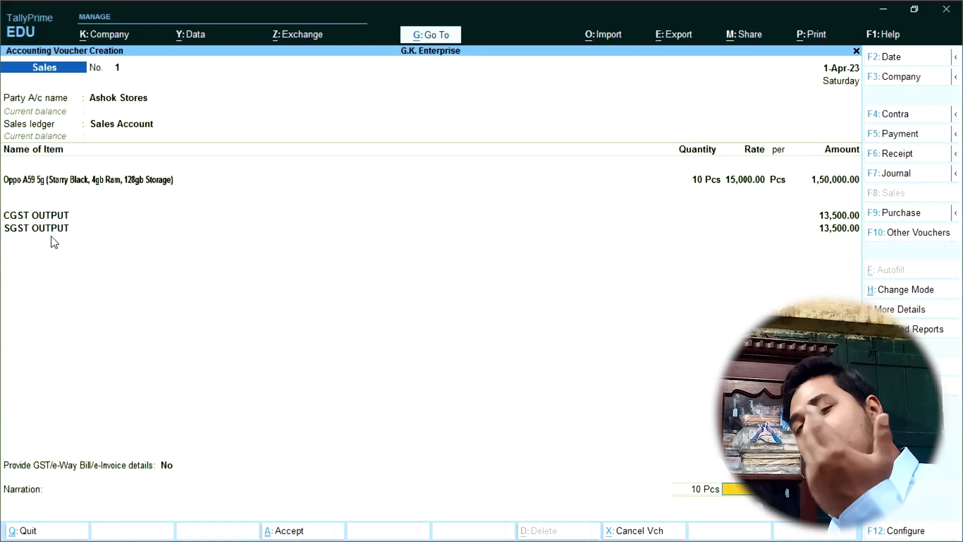
# Step: Fill in the bill-wise details for Ashok Stores as New Ref 1 for the full amount and accept them
pyautogui.press('Return')
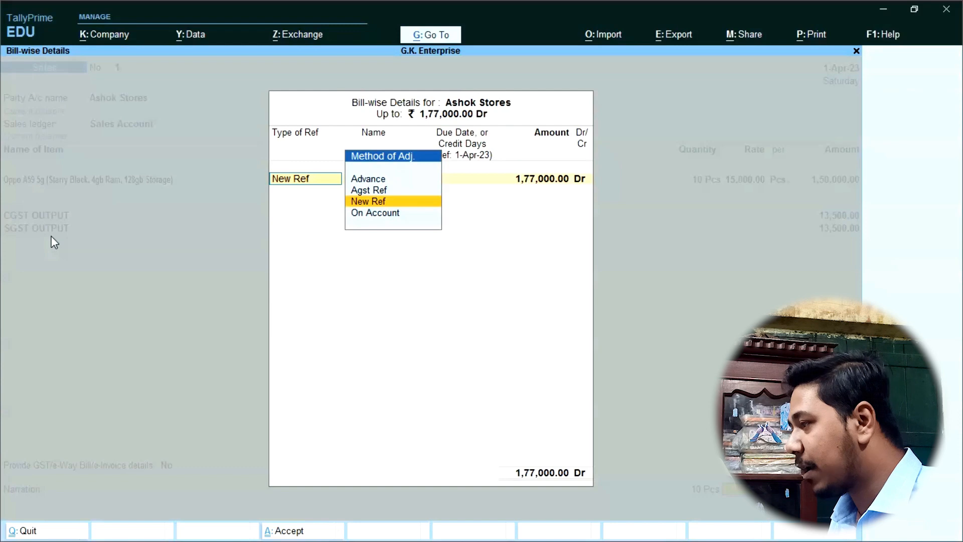
pyautogui.press('Return')
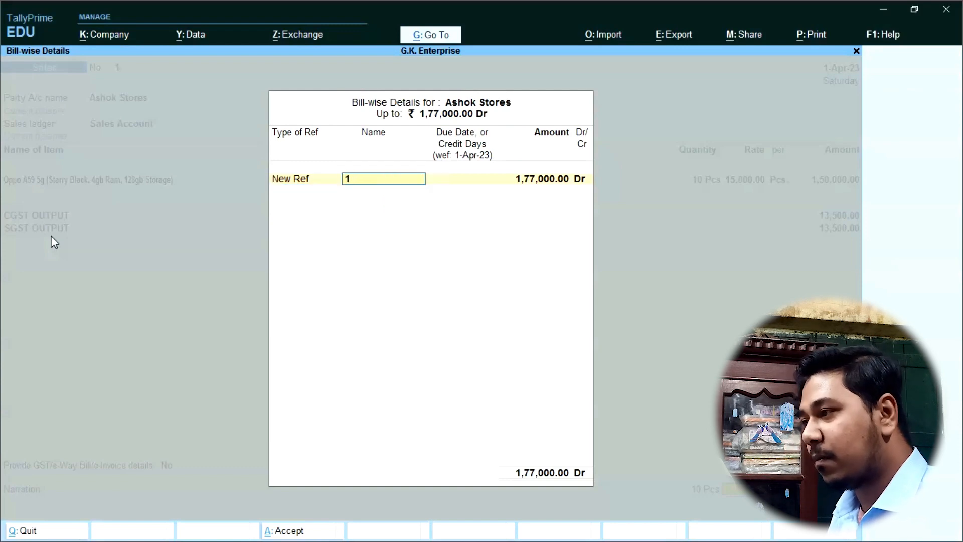
pyautogui.press('Return')
pyautogui.press('Return')
pyautogui.press('Return')
pyautogui.hotkey('ctrl', 'a')
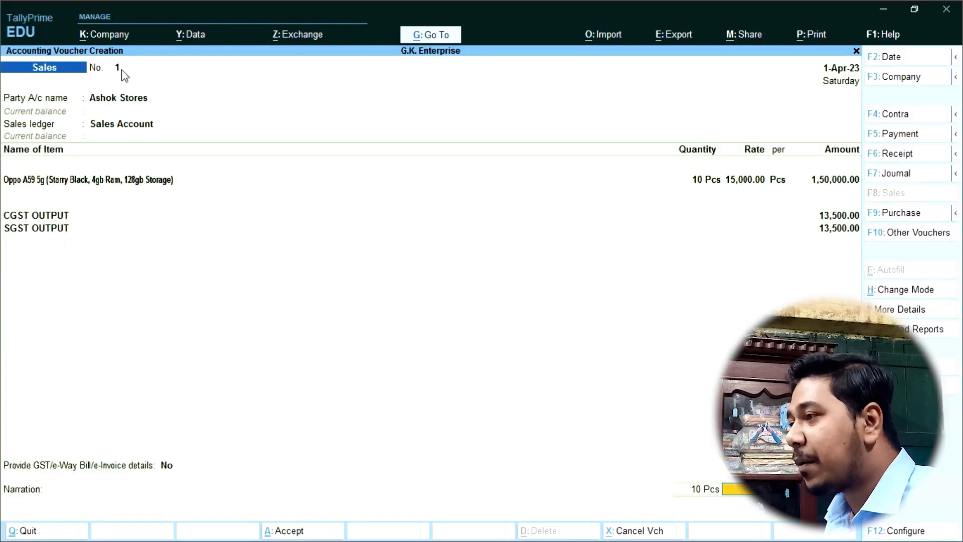
# Step: Return through the sales voucher's fields to the Party A/c name
pyautogui.press('BackSpace')
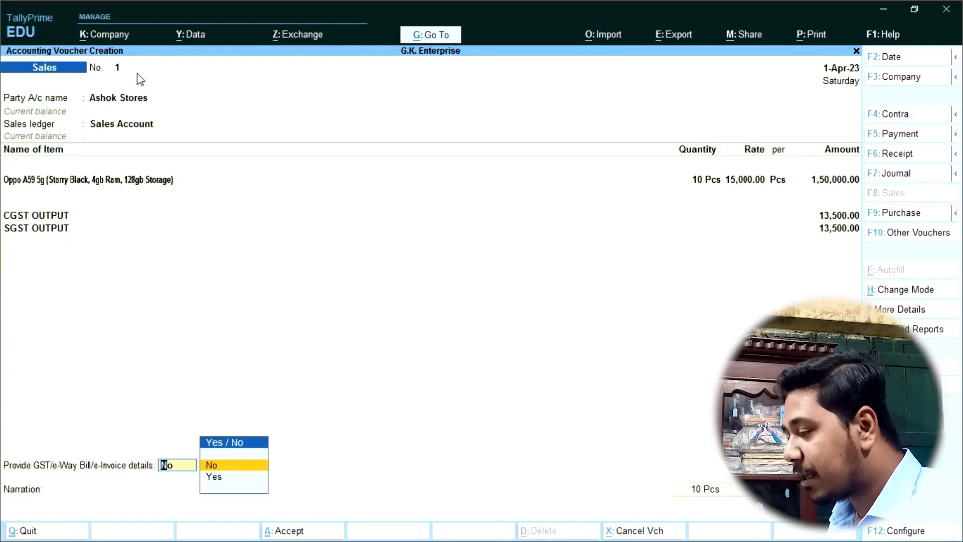
pyautogui.press('BackSpace')
pyautogui.press('BackSpace')
pyautogui.press('BackSpace')
pyautogui.press('BackSpace')
pyautogui.press('BackSpace')
pyautogui.press('BackSpace')
pyautogui.press('BackSpace')
pyautogui.press('BackSpace')
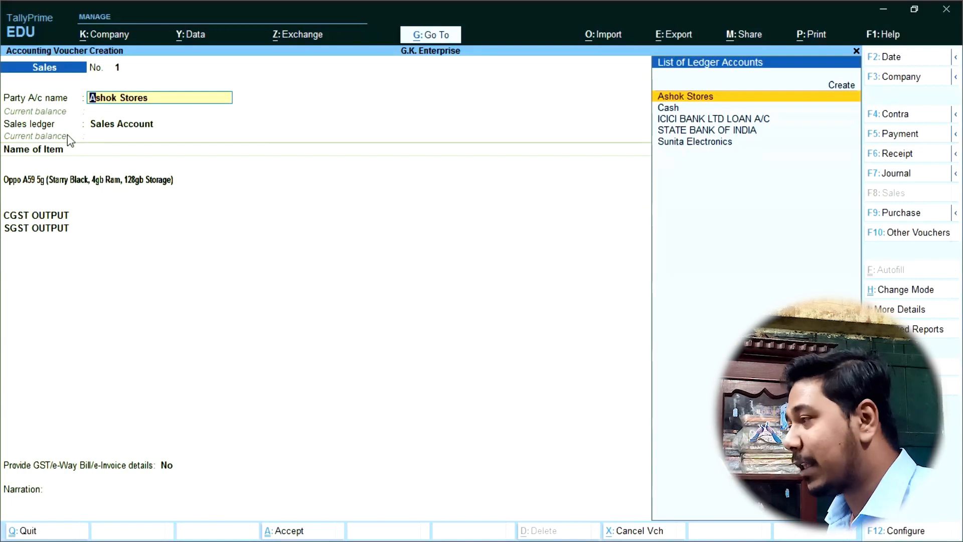
# Step: Open the Sales voucher type for alteration from within the current voucher
pyautogui.click(432, 36)
pyautogui.press('Up')
pyautogui.press('Up')
pyautogui.press('Up')
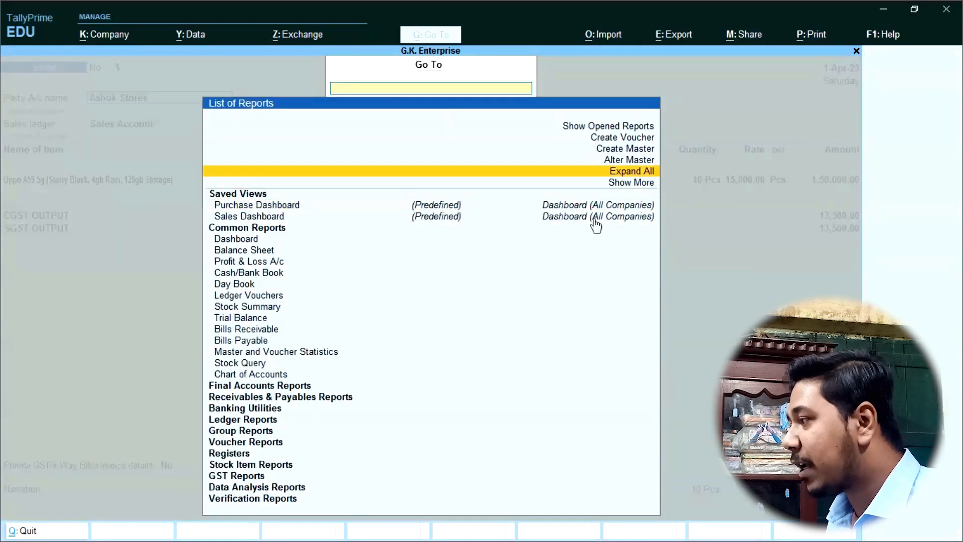
pyautogui.click(635, 161)
pyautogui.press('Down')
pyautogui.press('Down')
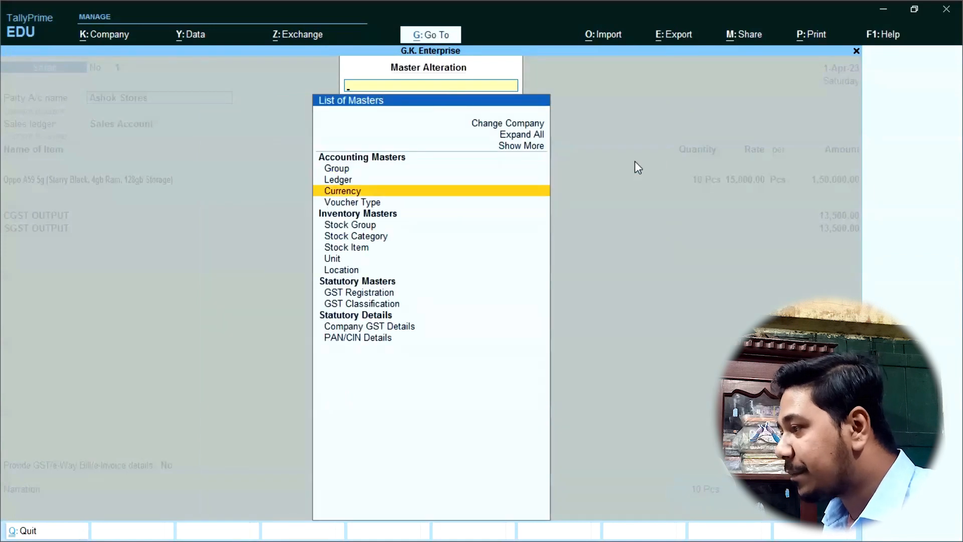
pyautogui.press('Down')
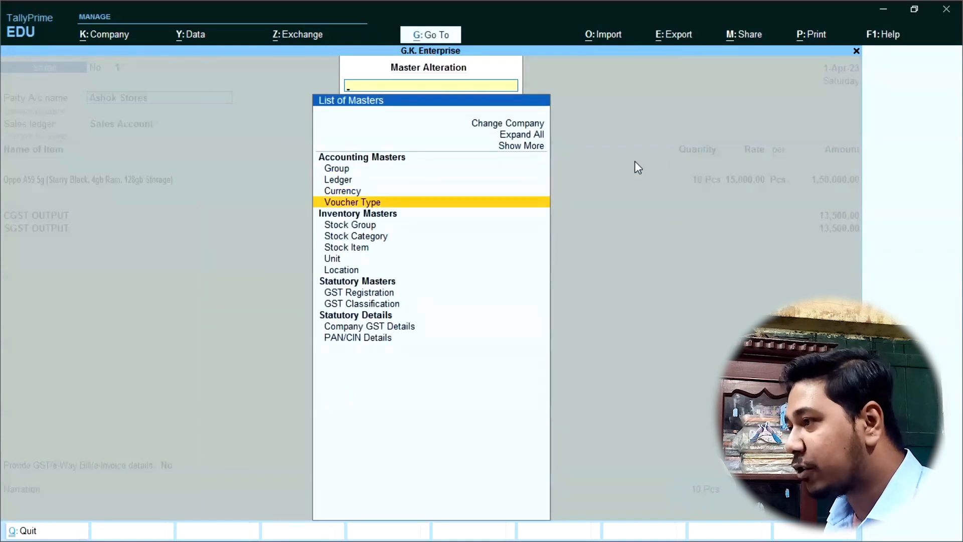
pyautogui.press('Return')
pyautogui.press('Down')
pyautogui.write('sal')
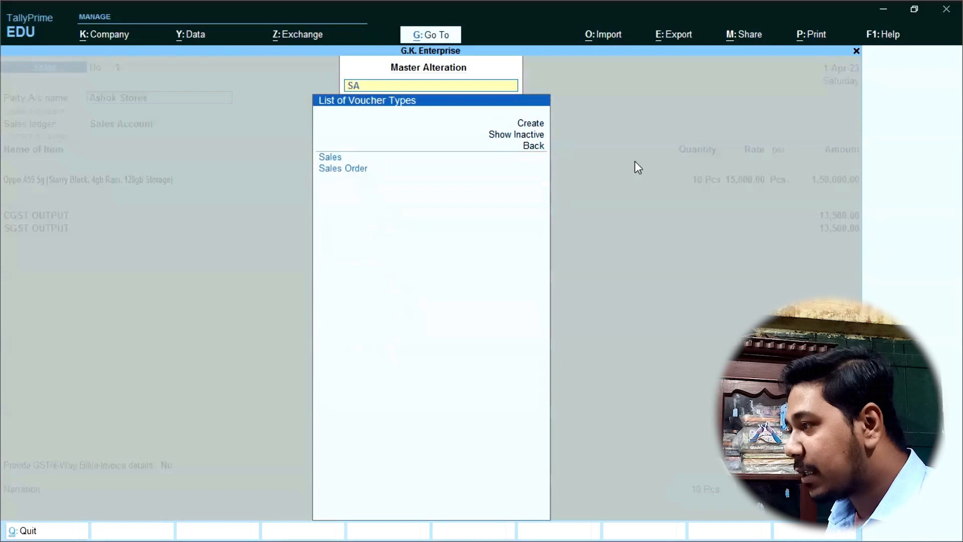
pyautogui.press('Return')
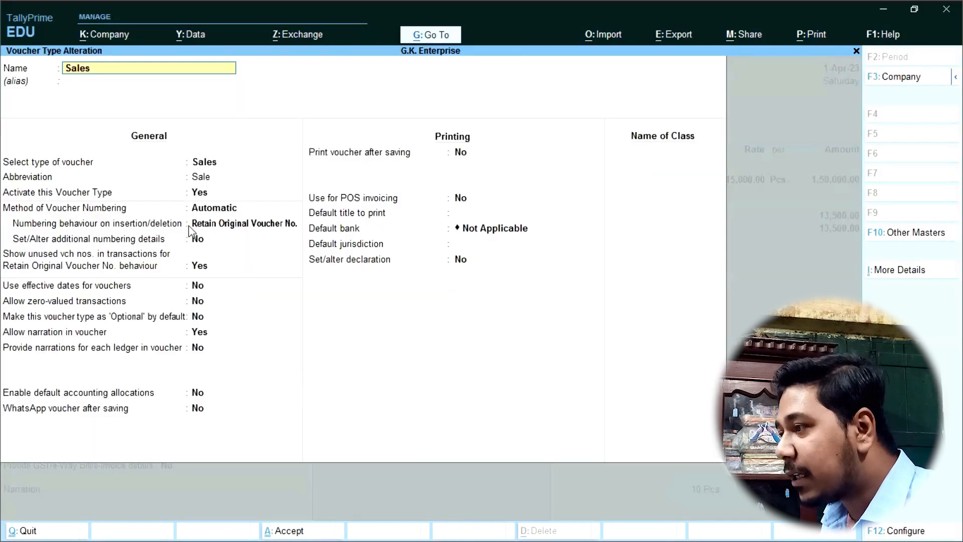
# Step: Set the Sales voucher type's Method of Voucher Numbering to Manual, save it and return to the sales voucher
pyautogui.click(203, 209)
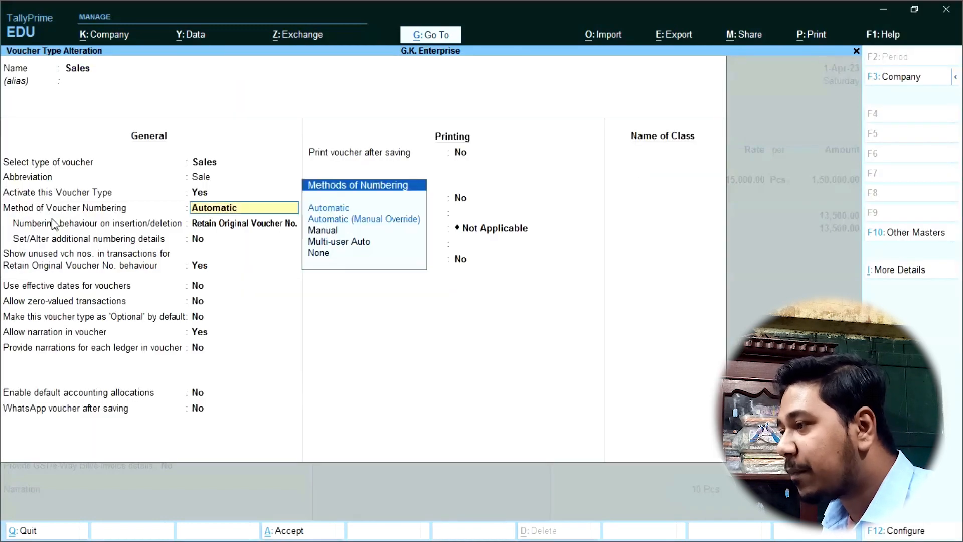
pyautogui.press('Down')
pyautogui.press('Down')
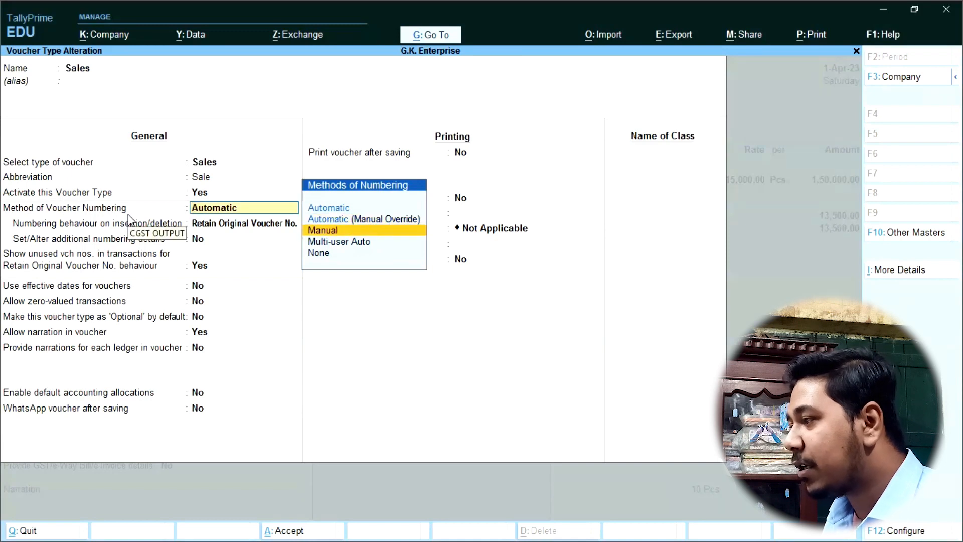
pyautogui.press('Return')
pyautogui.hotkey('ctrl', 'a')
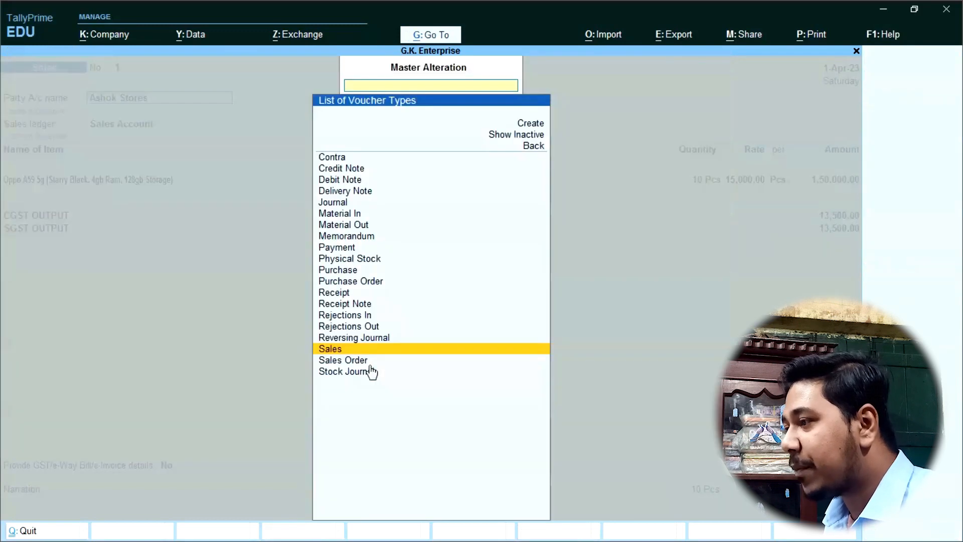
pyautogui.press('BackSpace')
pyautogui.press('Escape')
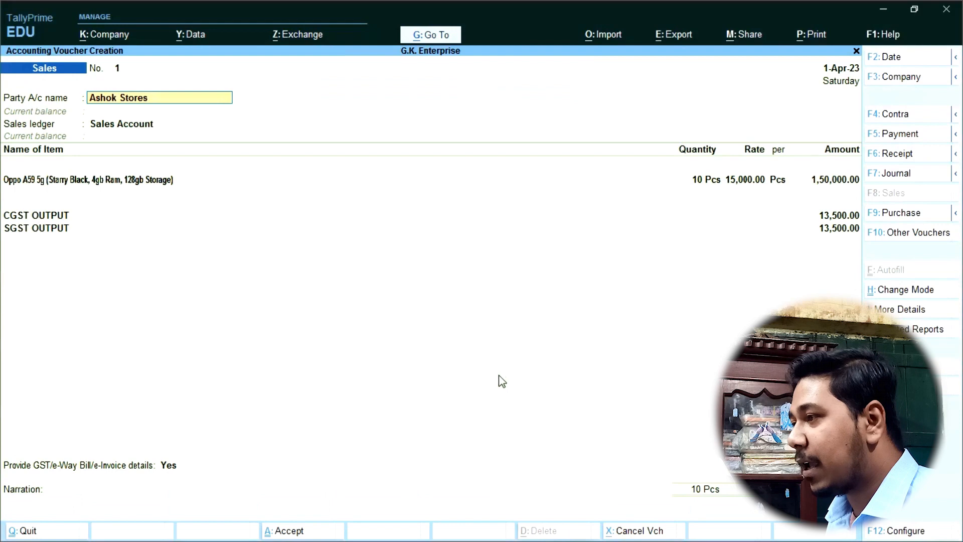
# Step: Set the sales voucher number to GKE/001/23-24
pyautogui.click(168, 69)
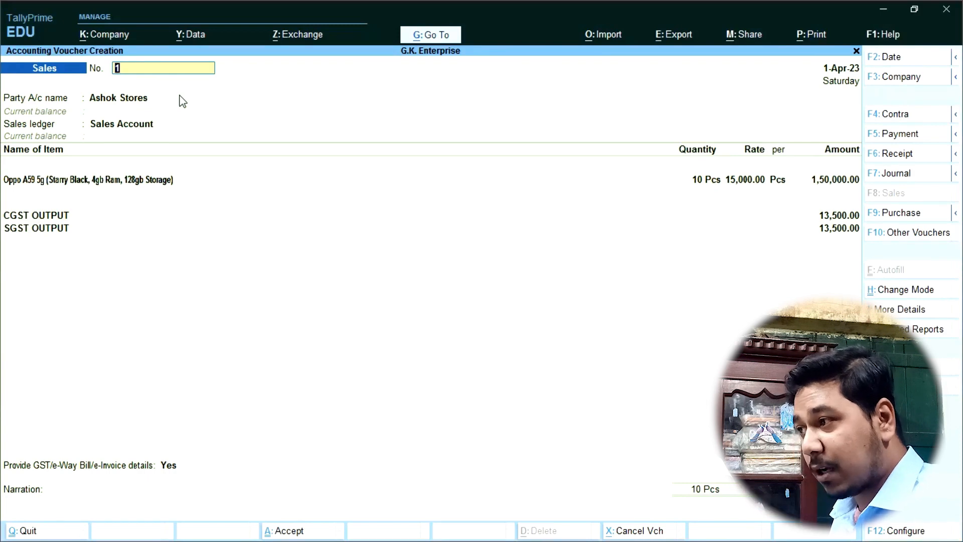
pyautogui.write('GKE')
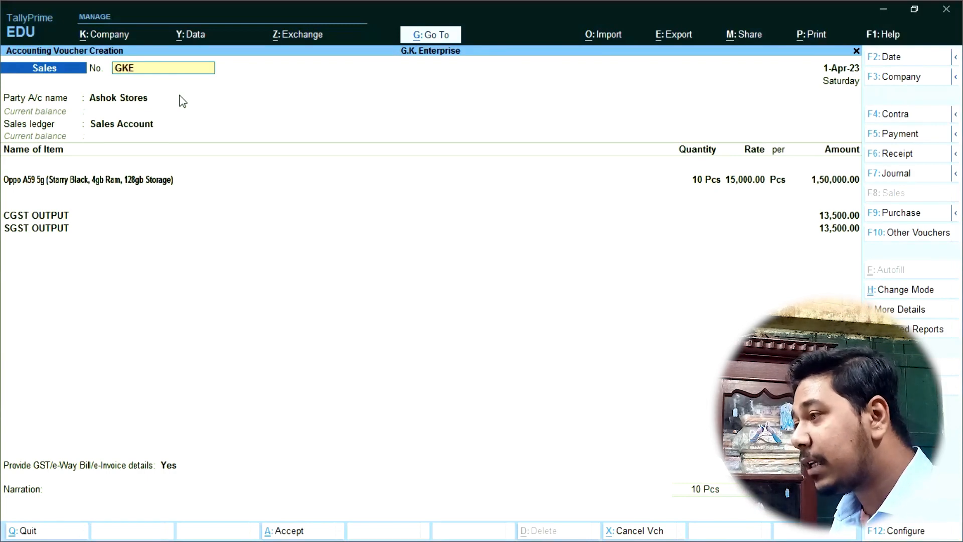
pyautogui.write('/001')
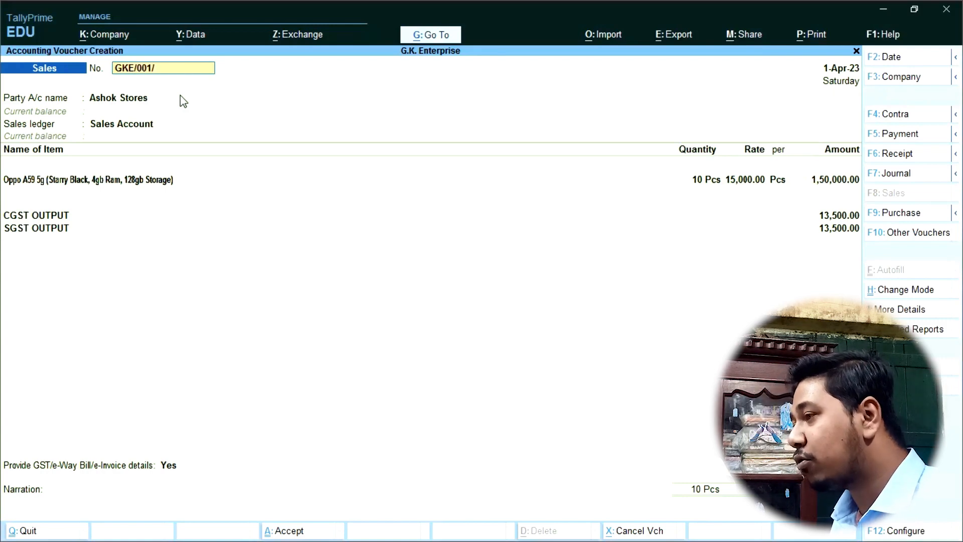
pyautogui.write('/23-')
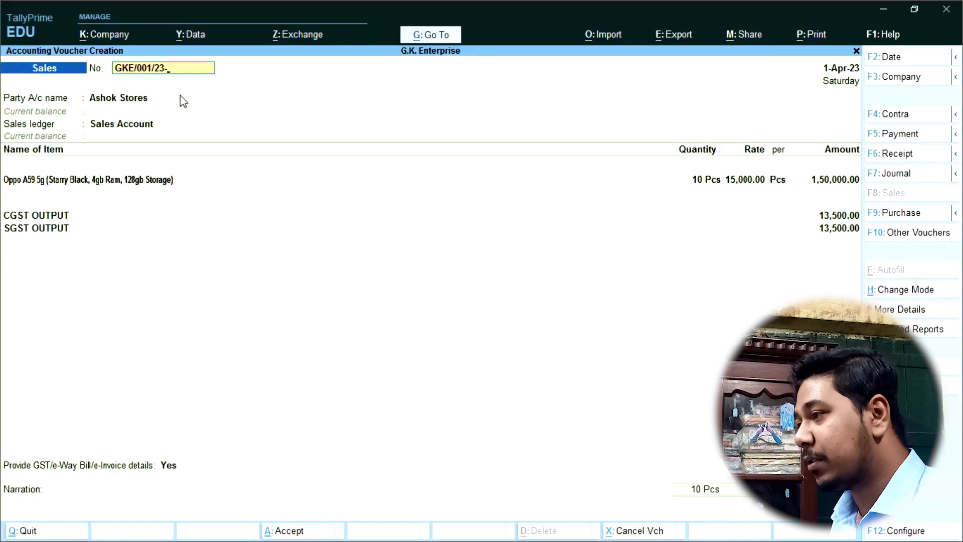
pyautogui.write('24')
pyautogui.press('Return')
pyautogui.press('BackSpace')
pyautogui.write('202')
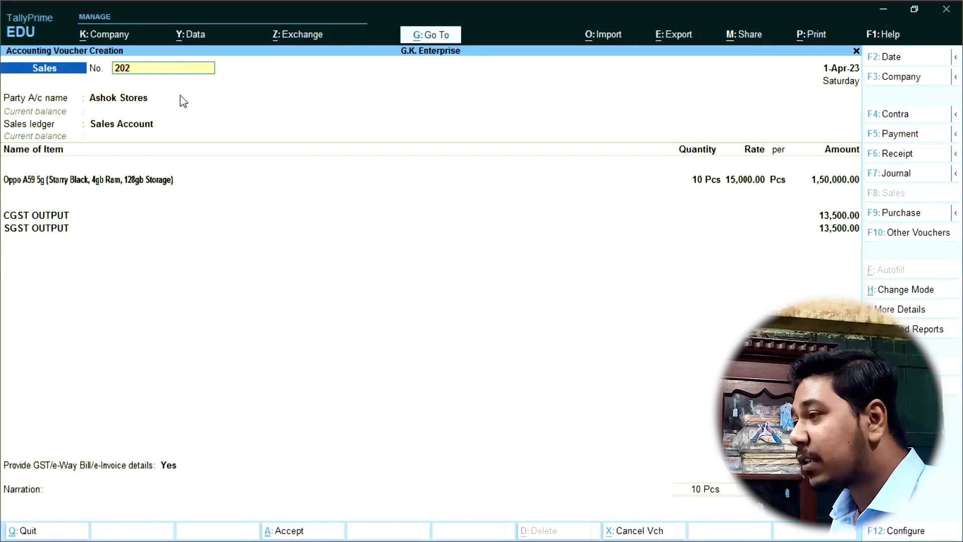
pyautogui.write('32024001')
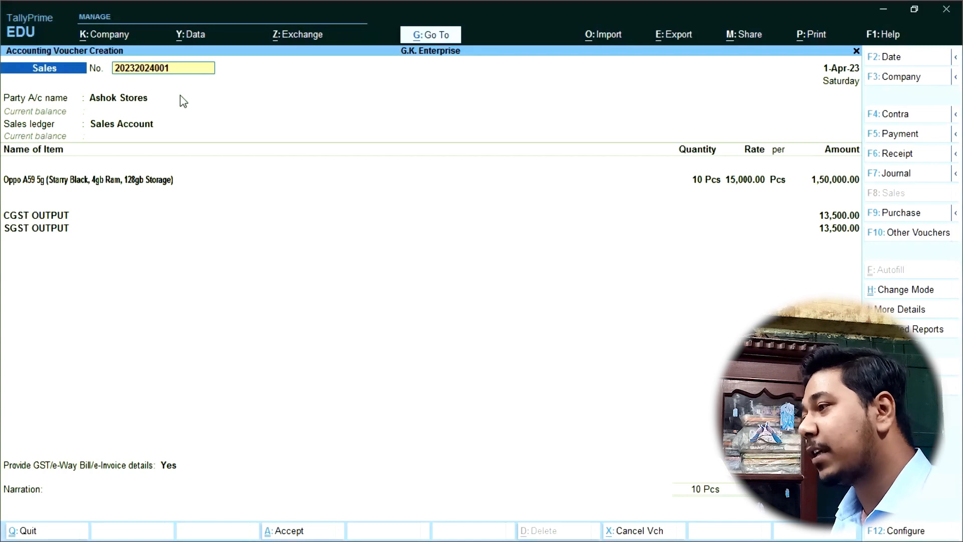
pyautogui.press('BackSpace')
pyautogui.write('2')
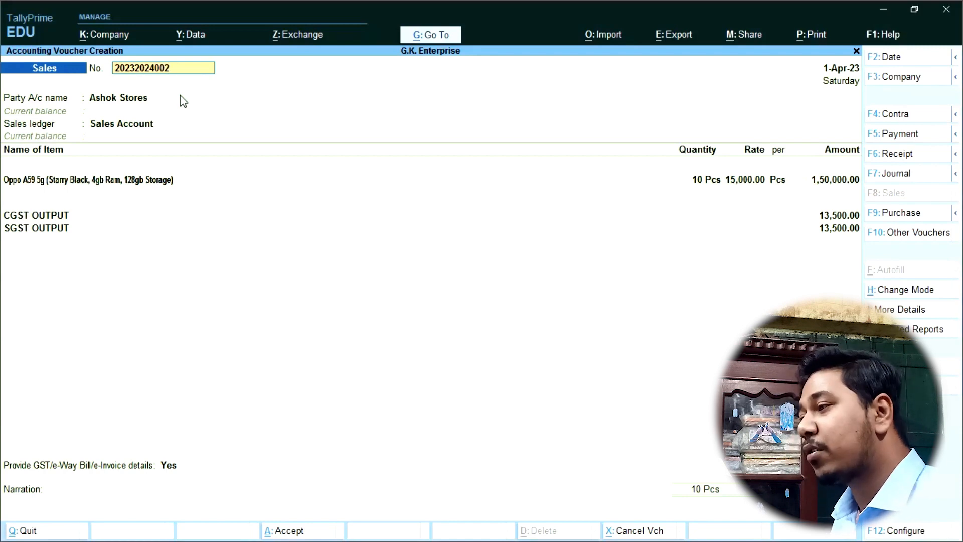
pyautogui.press('BackSpace')
pyautogui.press('BackSpace')
pyautogui.press('BackSpace')
pyautogui.press('BackSpace')
pyautogui.press('BackSpace')
pyautogui.press('BackSpace')
pyautogui.press('BackSpace')
pyautogui.press('BackSpace')
pyautogui.press('BackSpace')
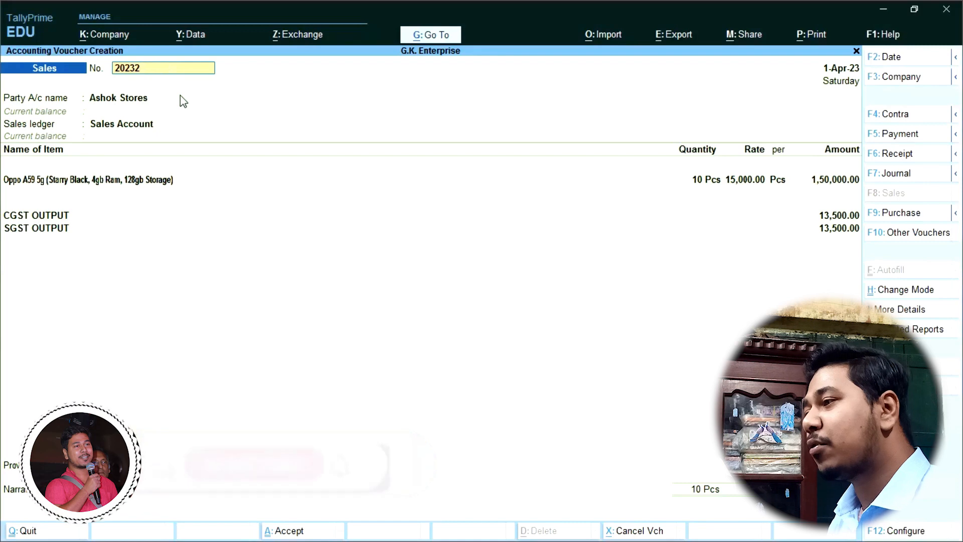
pyautogui.press('BackSpace')
pyautogui.press('BackSpace')
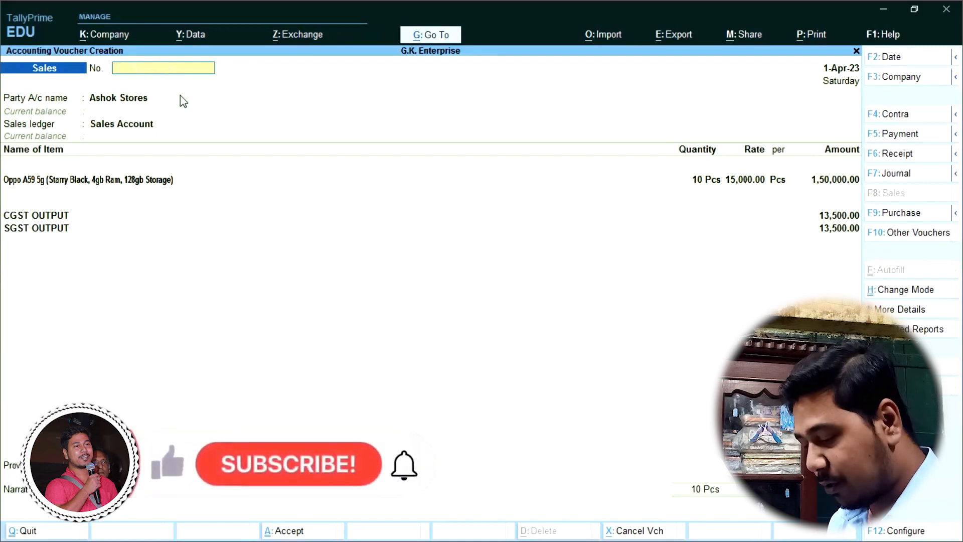
# Step: Enter GKE/001/23-24 as the voucher number and confirm it
pyautogui.write('GK')
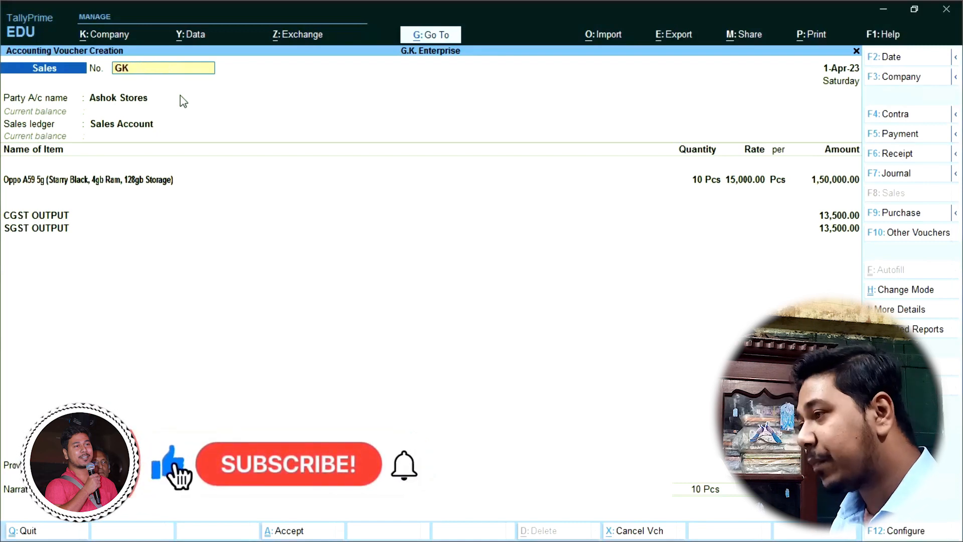
pyautogui.write('E/')
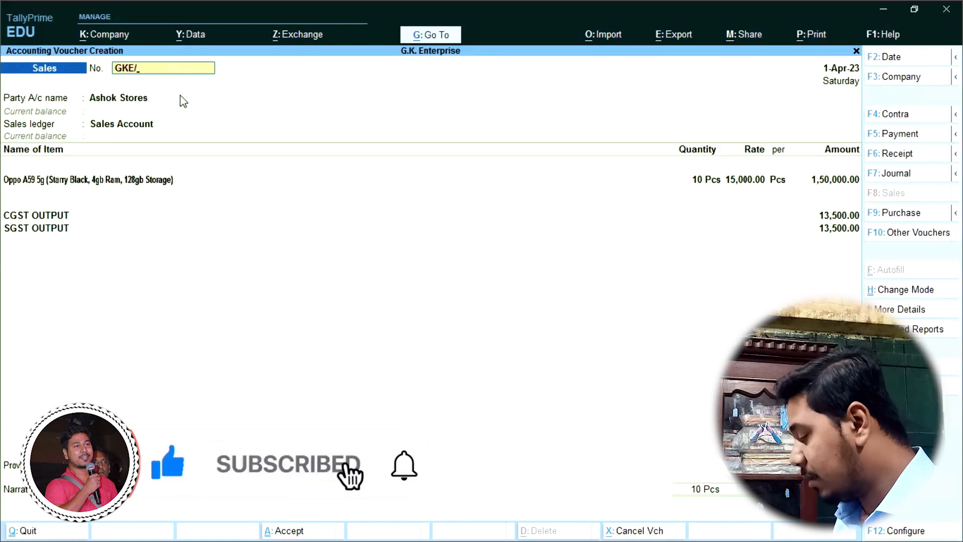
pyautogui.write('001/2')
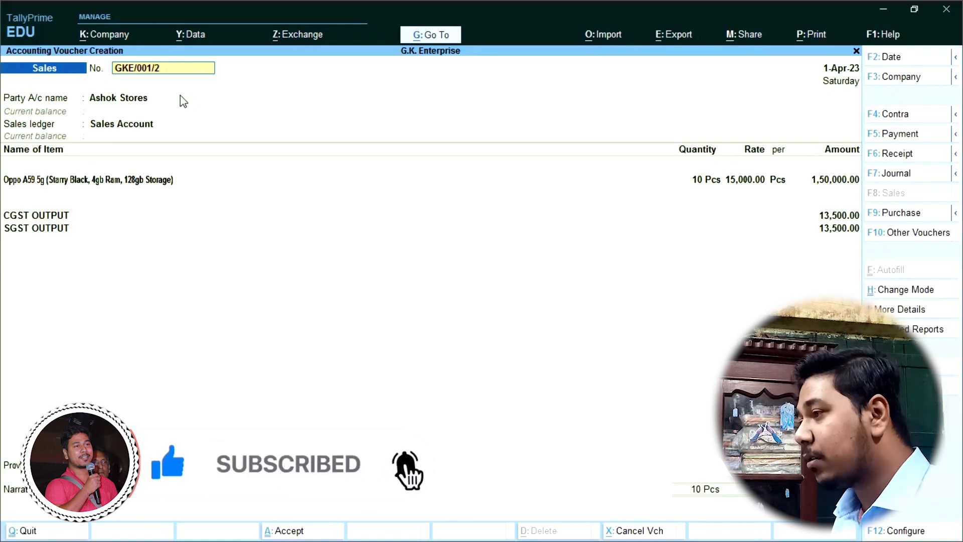
pyautogui.write('3-24')
pyautogui.press('Return')
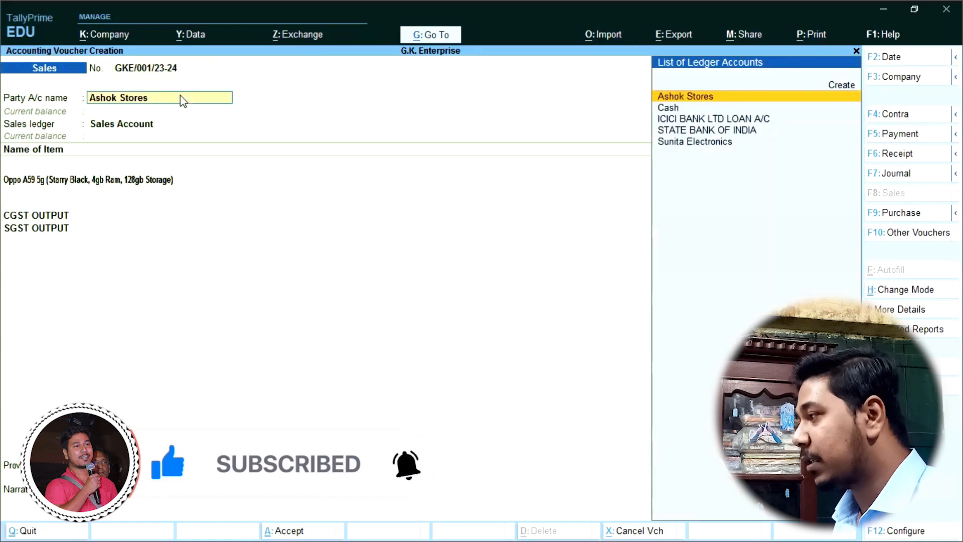
# Step: Keep Ashok Stores as the party, accept its dispatch and party details, and keep Sales Account as the sales ledger
pyautogui.press('Return')
pyautogui.press('Return')
pyautogui.press('Return')
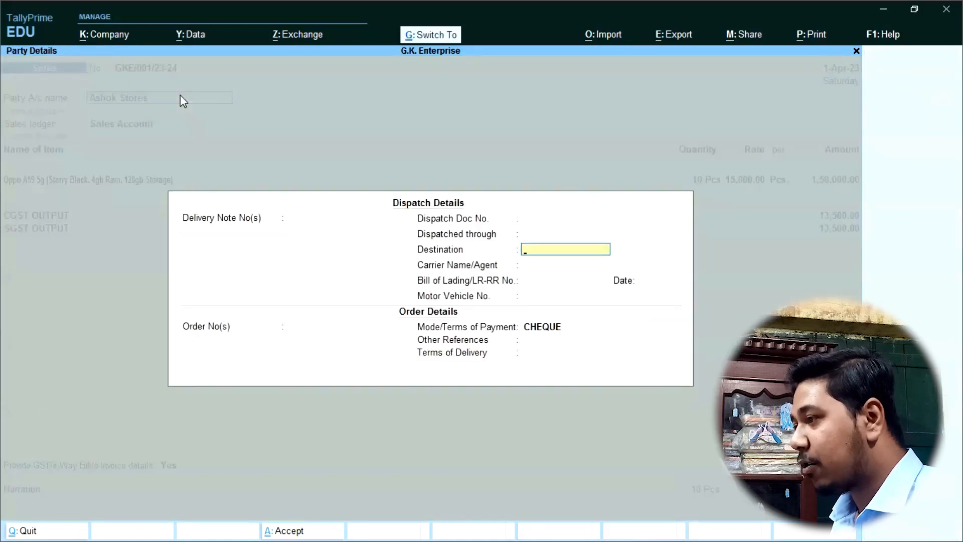
pyautogui.hotkey('ctrl', 'a')
pyautogui.hotkey('ctrl', 'a')
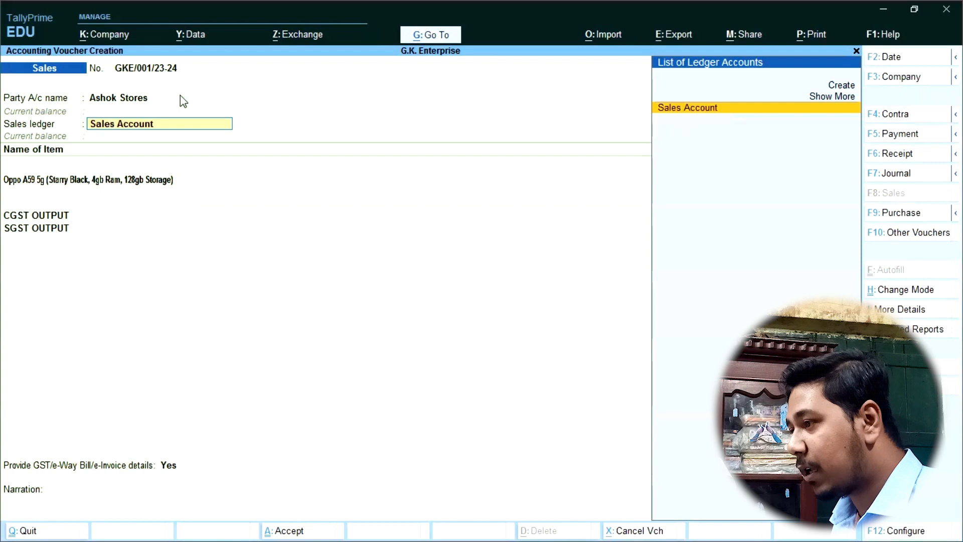
pyautogui.press('Return')
# Step: Enter "-" as the narration, save the Ashok Stores voucher, and decline sending its details for e-Invoice and e-Way Bill generation
pyautogui.click(153, 499)
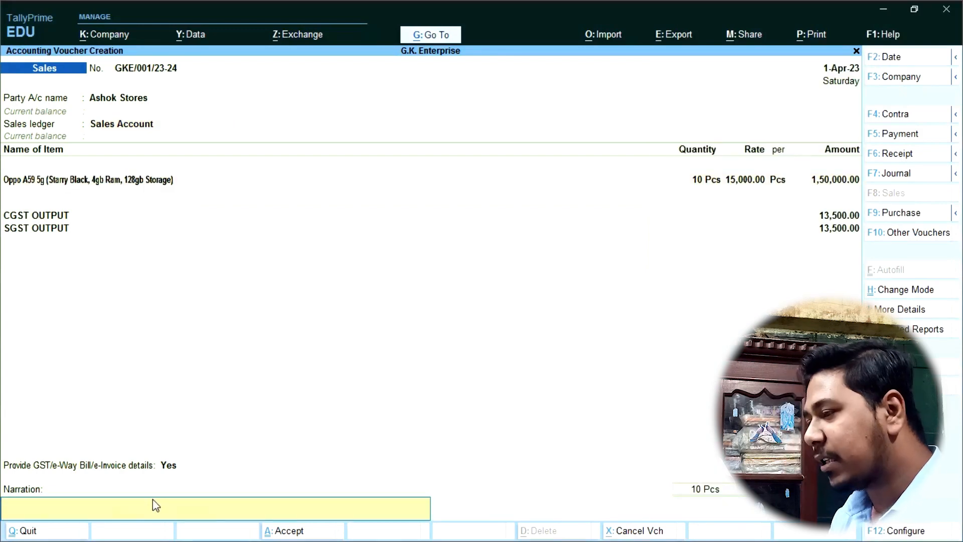
pyautogui.write('BE')
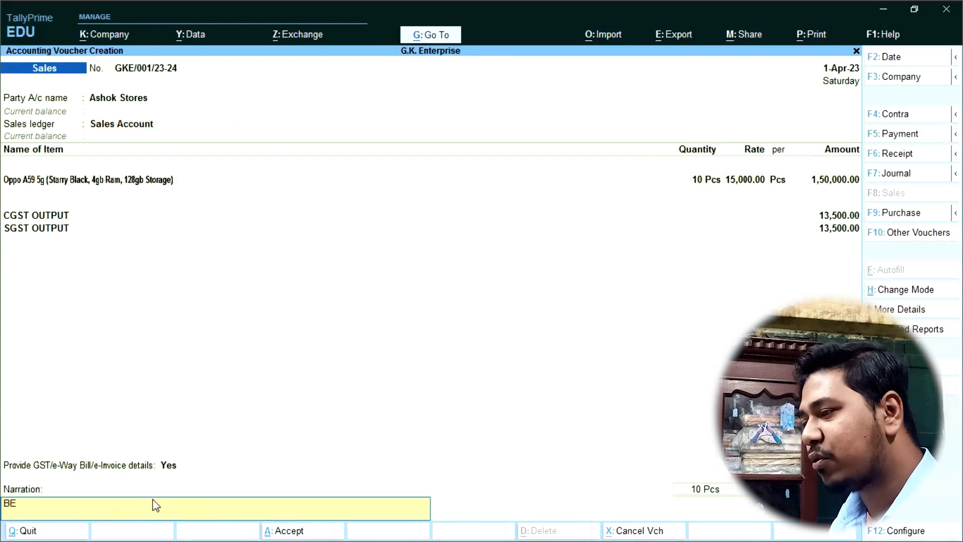
pyautogui.write('BE')
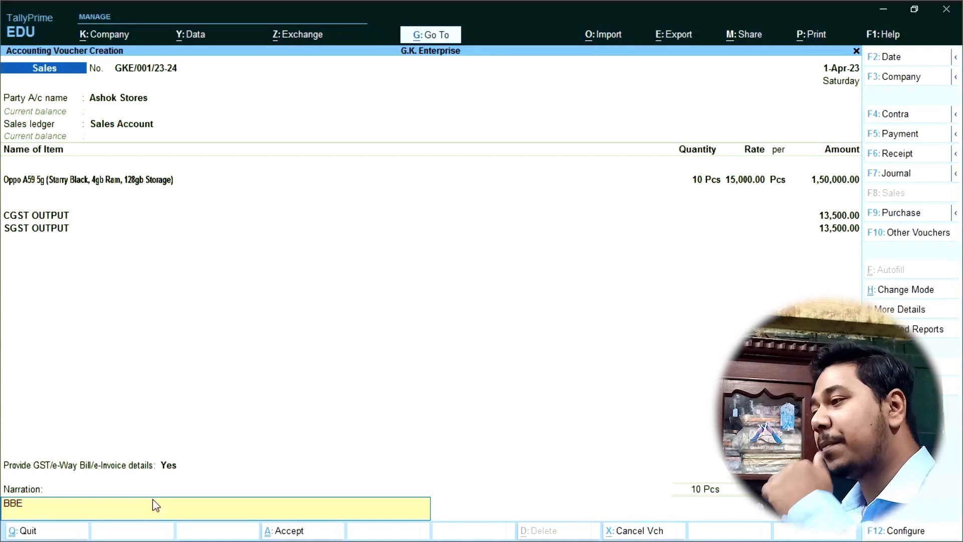
pyautogui.press('BackSpace')
pyautogui.press('BackSpace')
pyautogui.press('BackSpace')
pyautogui.write('-')
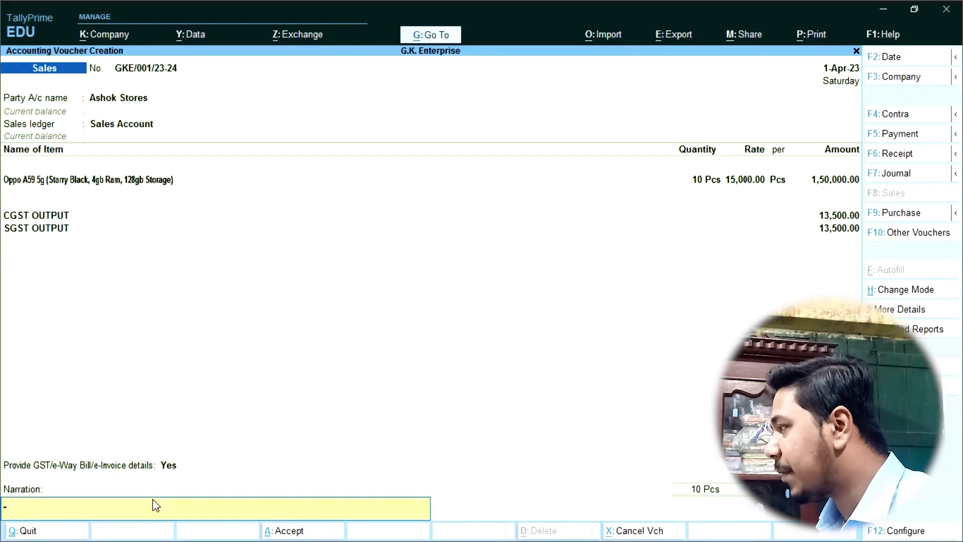
pyautogui.press('Return')
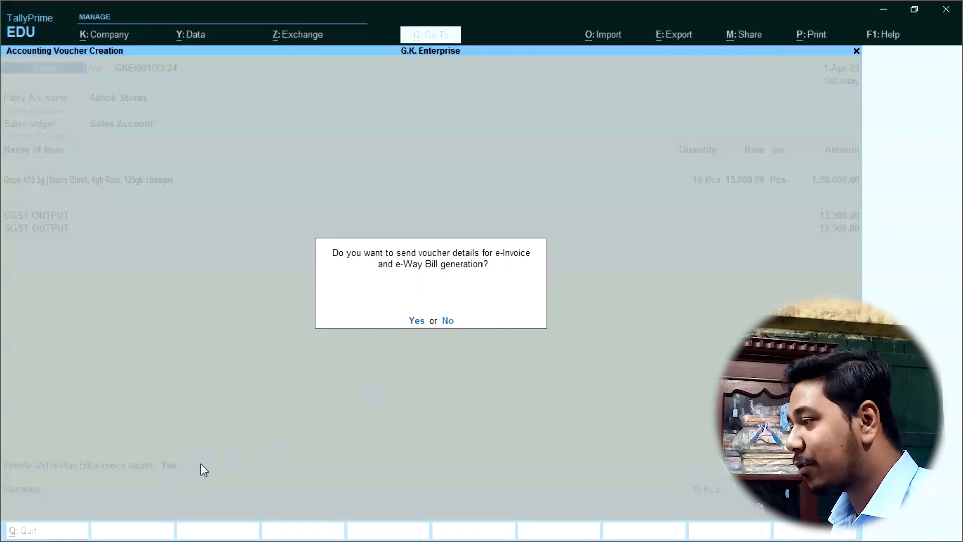
pyautogui.press('n')
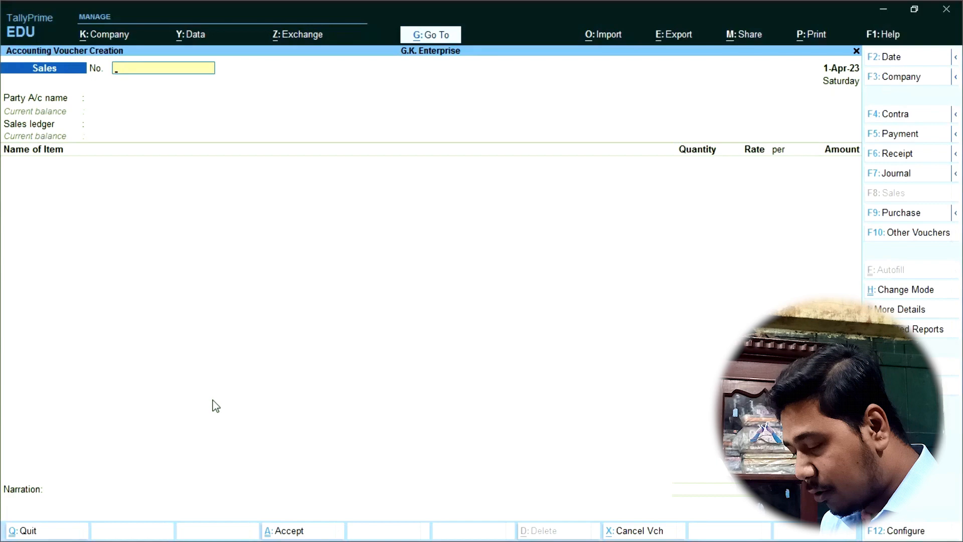
# Step: Set the new sales voucher's number to GKE/002/23-24
pyautogui.write('G')
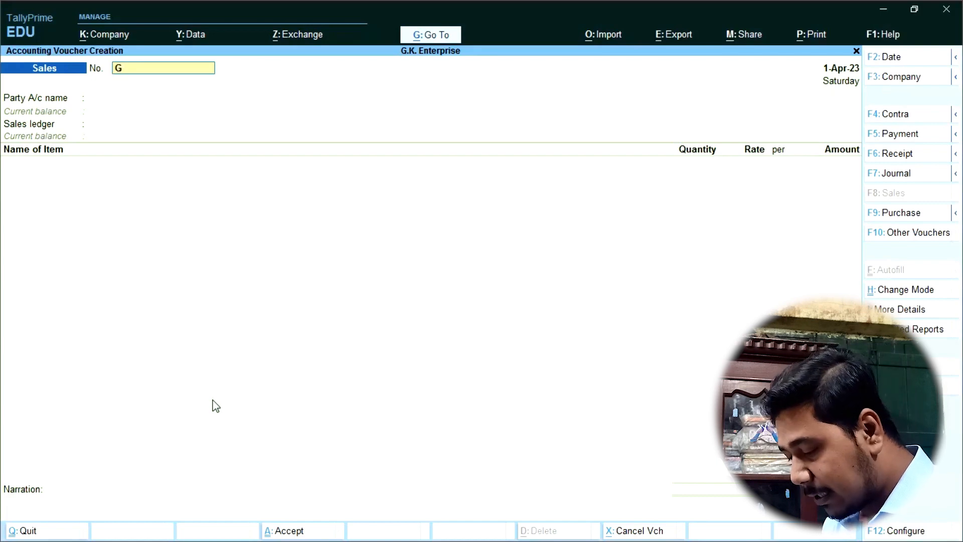
pyautogui.write('KE/002/23-24')
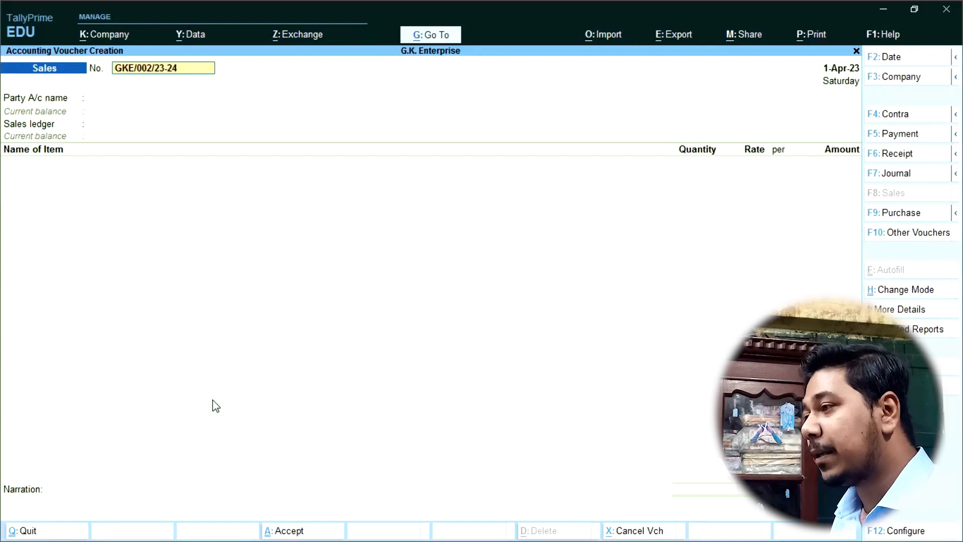
pyautogui.press('Return')
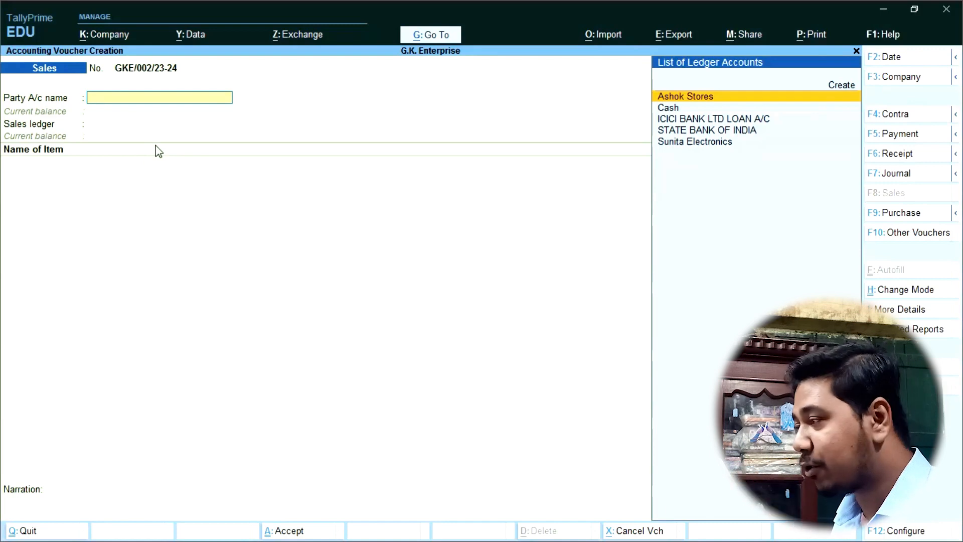
# Step: Start a new party ledger from the voucher, enter the customer's full name, and keep it under Sundry Debtors
pyautogui.press('ctrl')
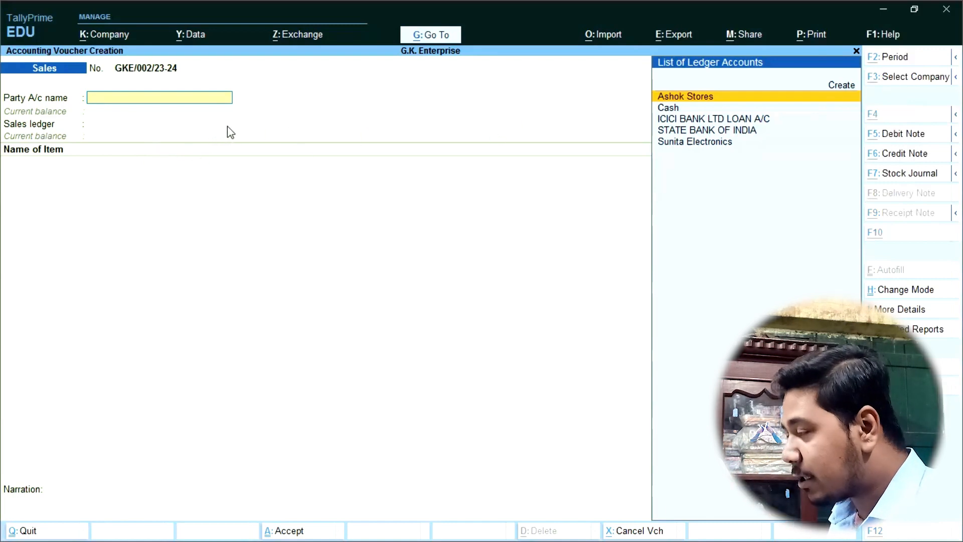
pyautogui.click(847, 88)
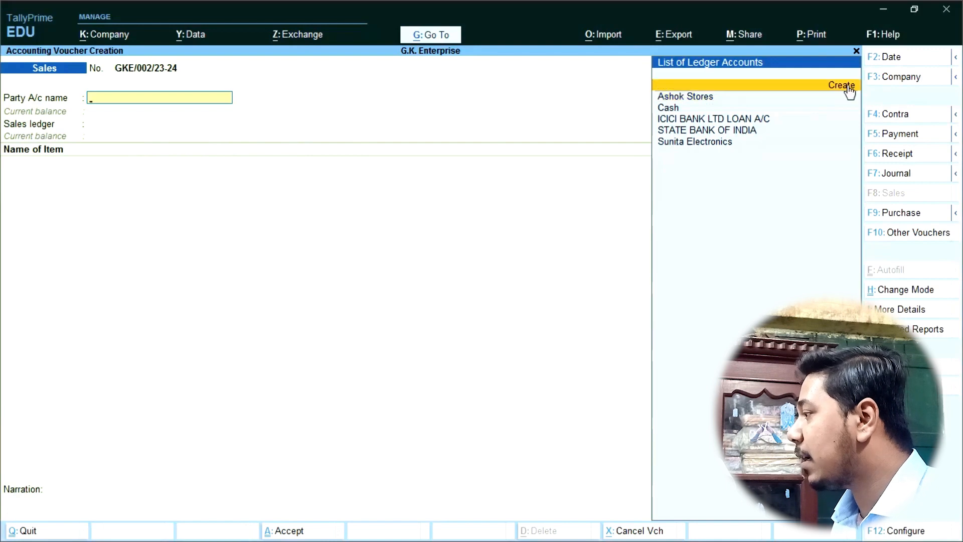
pyautogui.hotkey('alt', 'c')
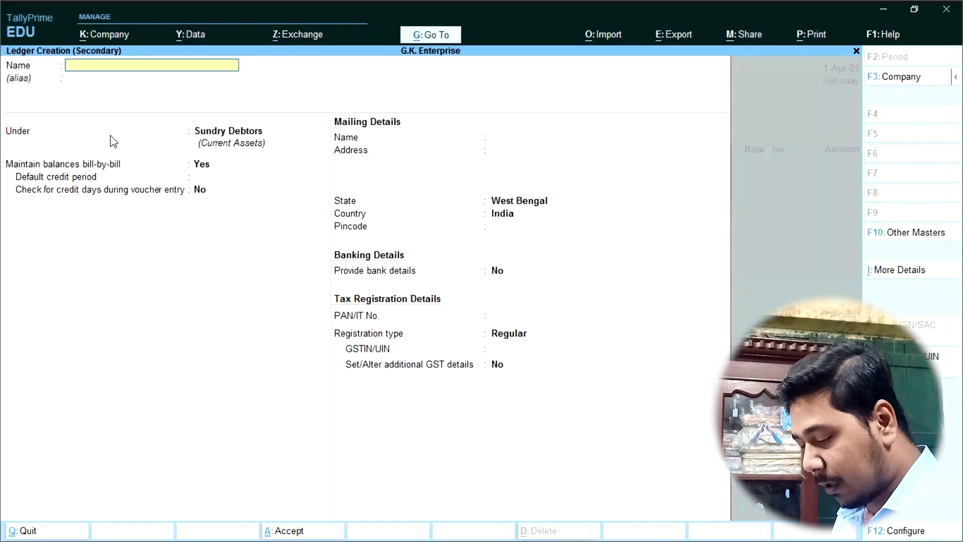
pyautogui.write('Sujio')
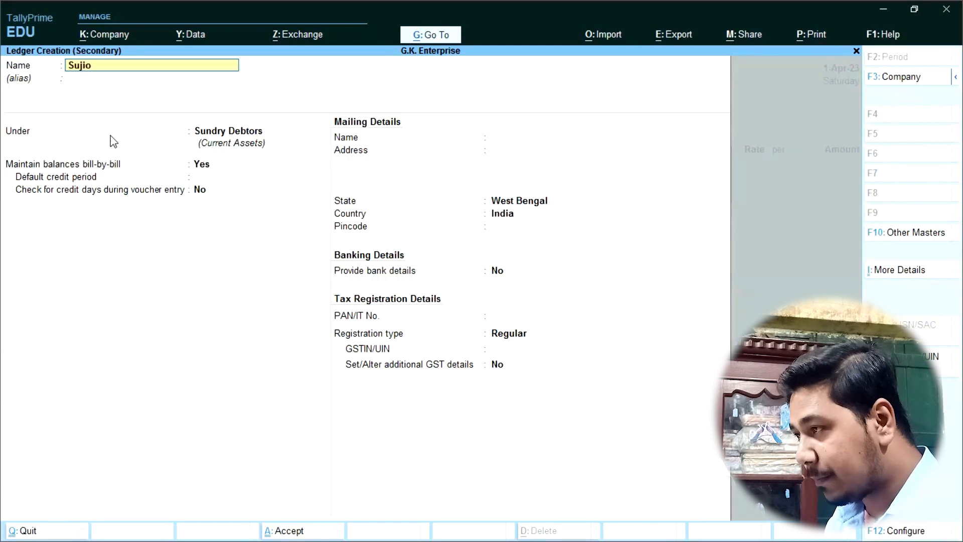
pyautogui.press('BackSpace')
pyautogui.press('BackSpace')
pyautogui.write('oy Sen')
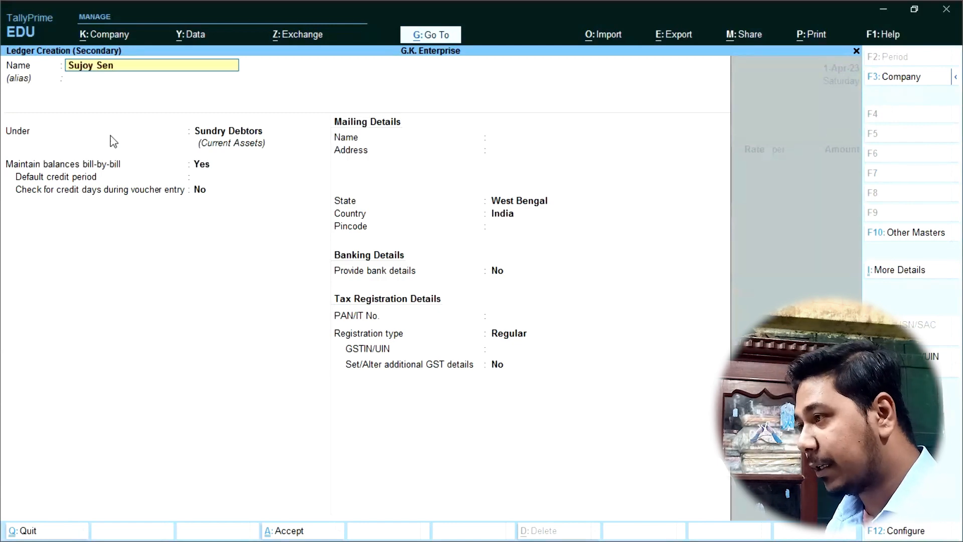
pyautogui.press('Return')
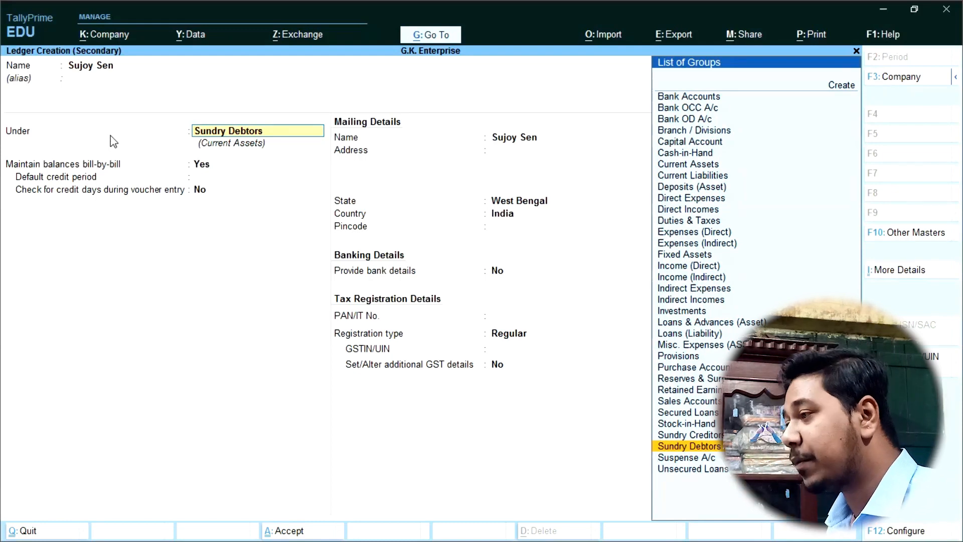
pyautogui.press('Return')
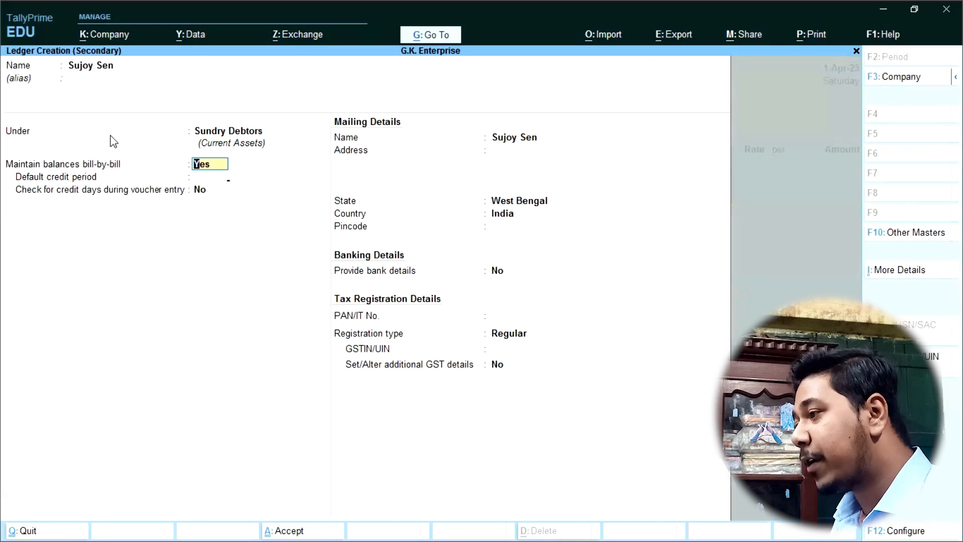
# Step: Keep bill-by-bill balances on, and enter the customer's mailing address and pincode with the default state and country
pyautogui.press('Return')
pyautogui.press('Return')
pyautogui.press('Return')
pyautogui.write('Sjaljdis')
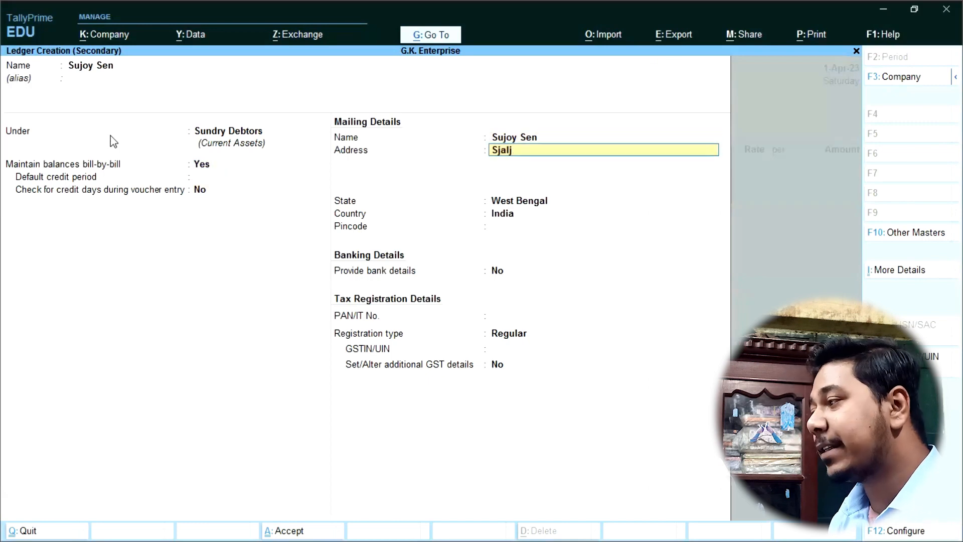
pyautogui.press('Return')
pyautogui.press('Return')
pyautogui.press('Return')
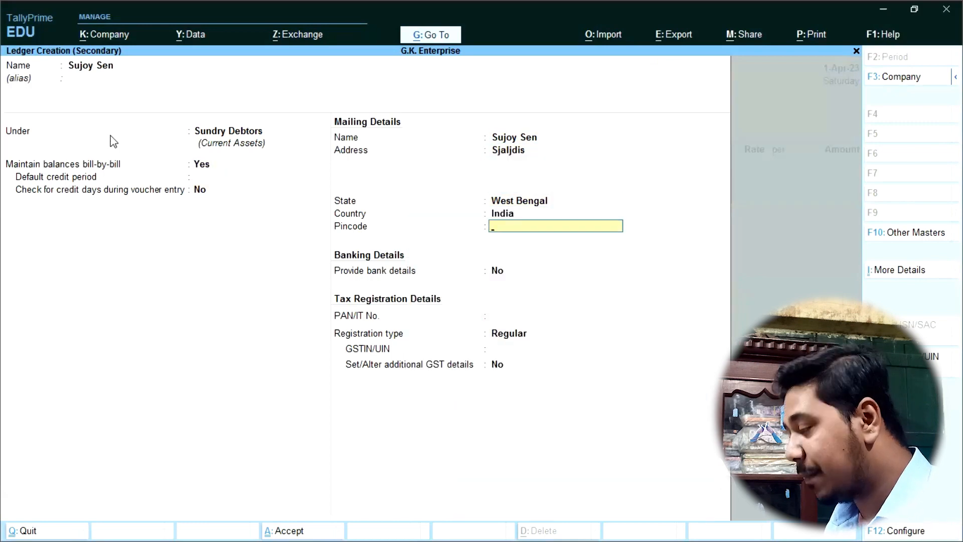
pyautogui.write('1654')
pyautogui.press('Return')
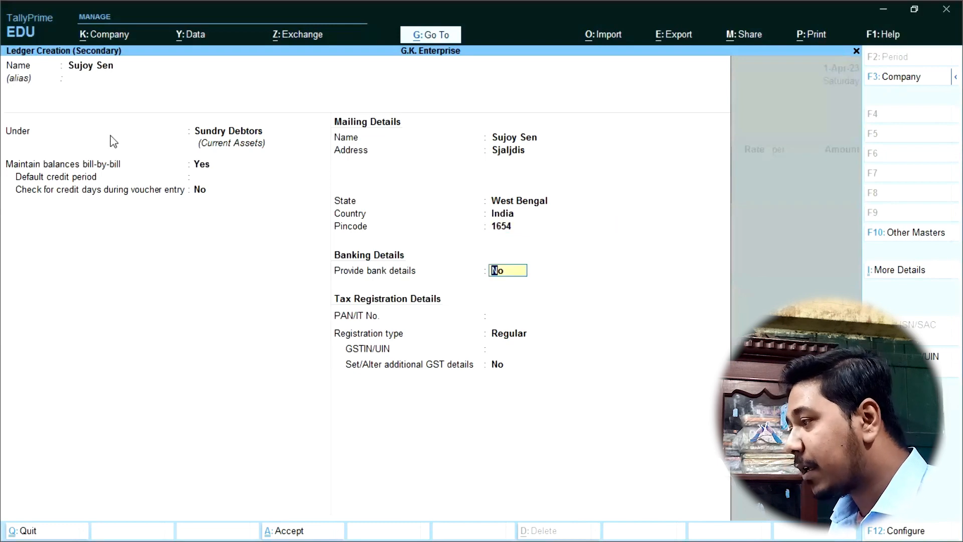
pyautogui.write('y')
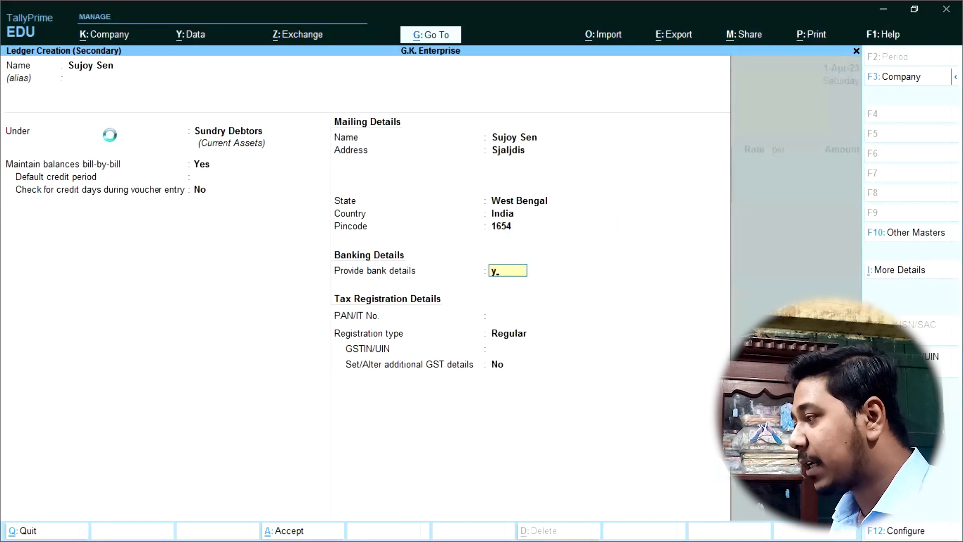
pyautogui.press('Return')
pyautogui.press('Escape')
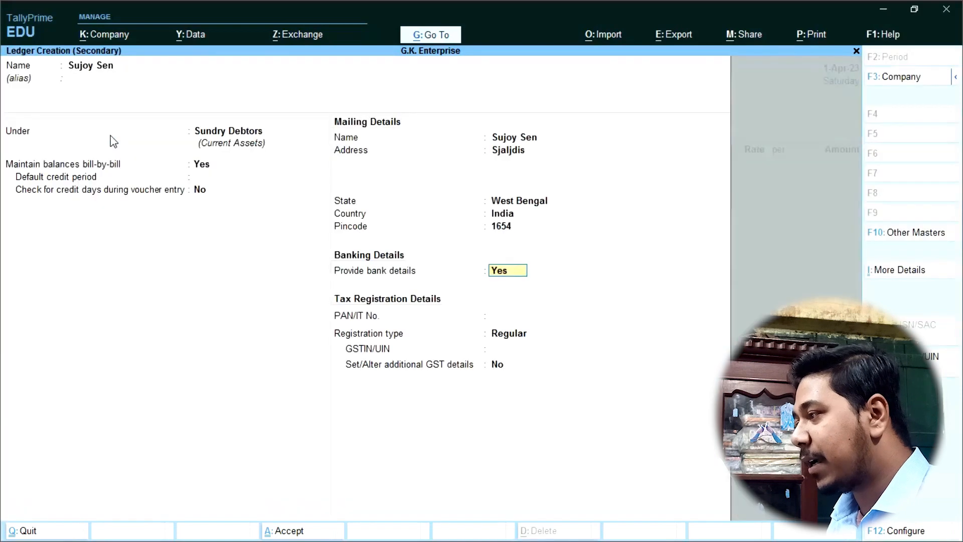
pyautogui.write('n')
pyautogui.press('Return')
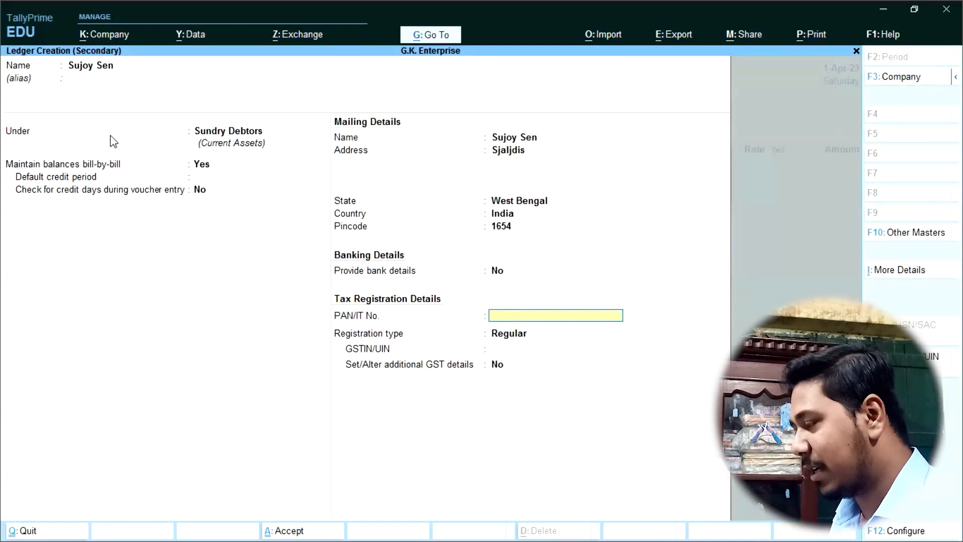
# Step: Enter the customer's PAN/IT number, set the registration type to Unregistered/Consumer, and save the party ledger
pyautogui.write('HKASHDH')
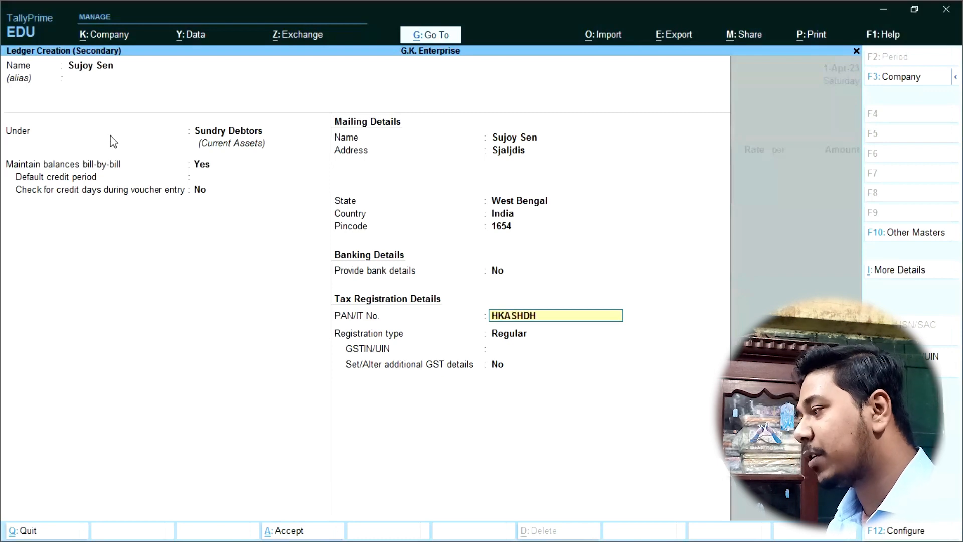
pyautogui.press('Return')
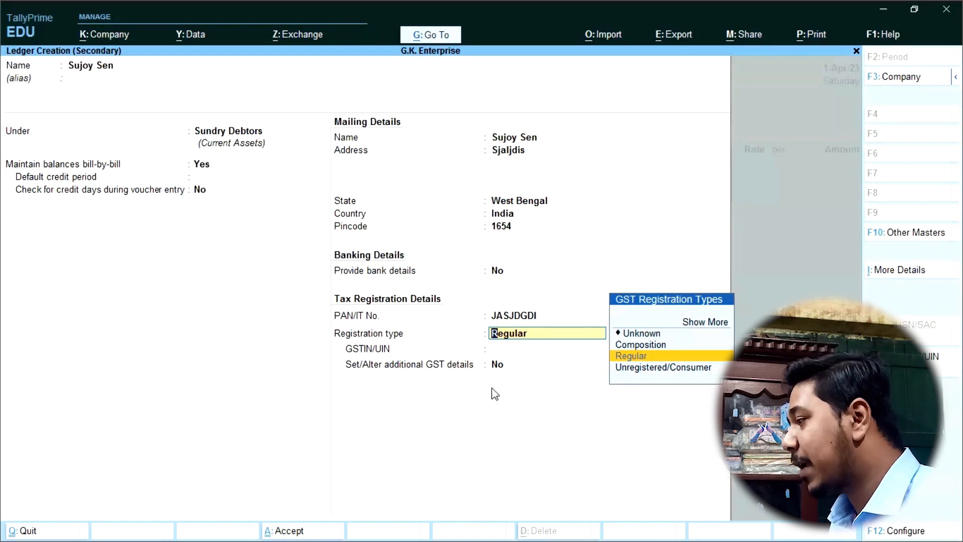
pyautogui.press('Down')
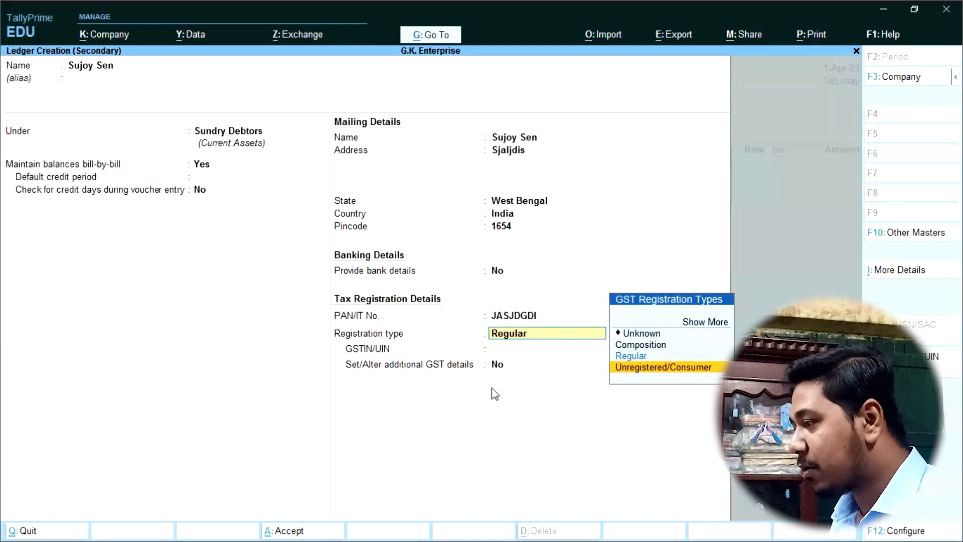
pyautogui.press('Return')
pyautogui.press('Return')
pyautogui.press('Return')
pyautogui.press('Return')
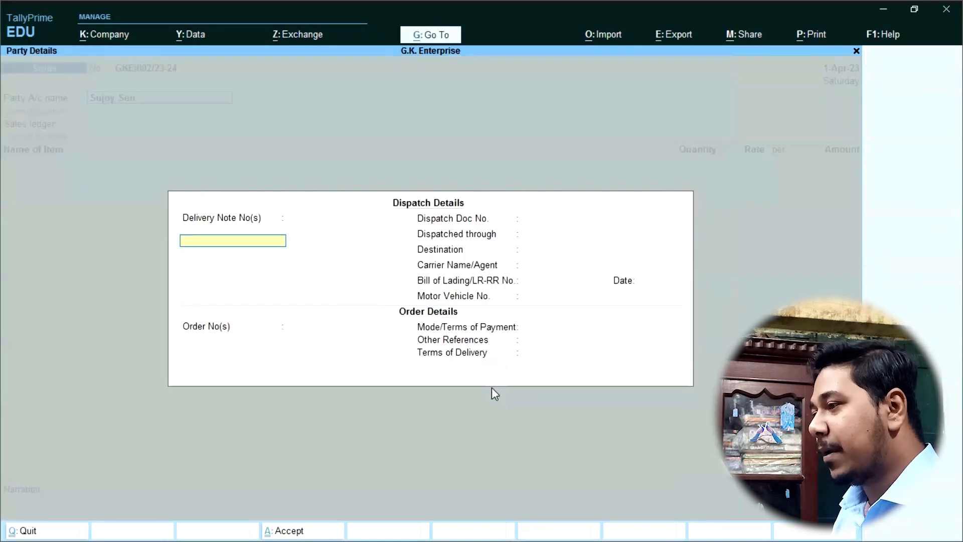
# Step: Leave the dispatch details blank and set the mode of payment to CASH in the order details
pyautogui.press('Return')
pyautogui.press('Return')
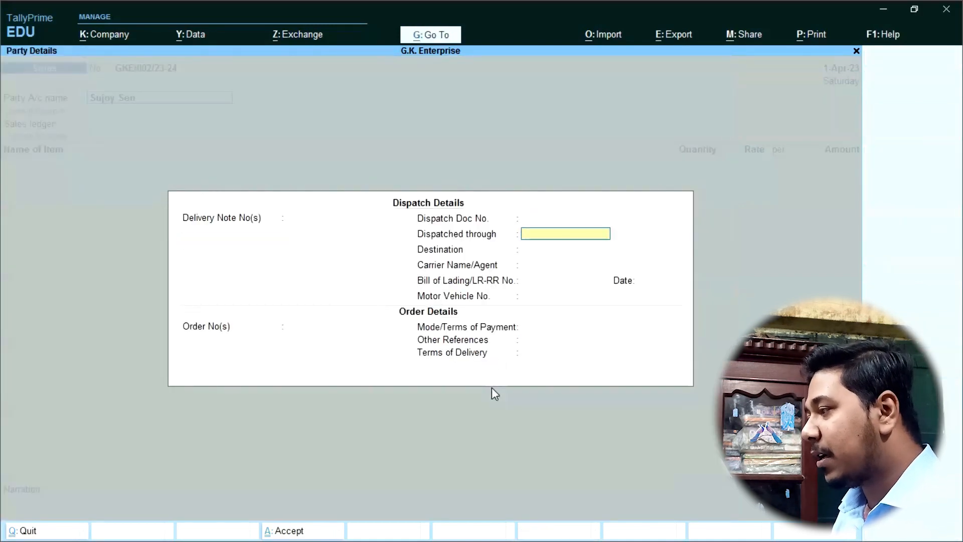
pyautogui.press('Return')
pyautogui.press('Return')
pyautogui.press('Return')
pyautogui.press('Return')
pyautogui.press('Return')
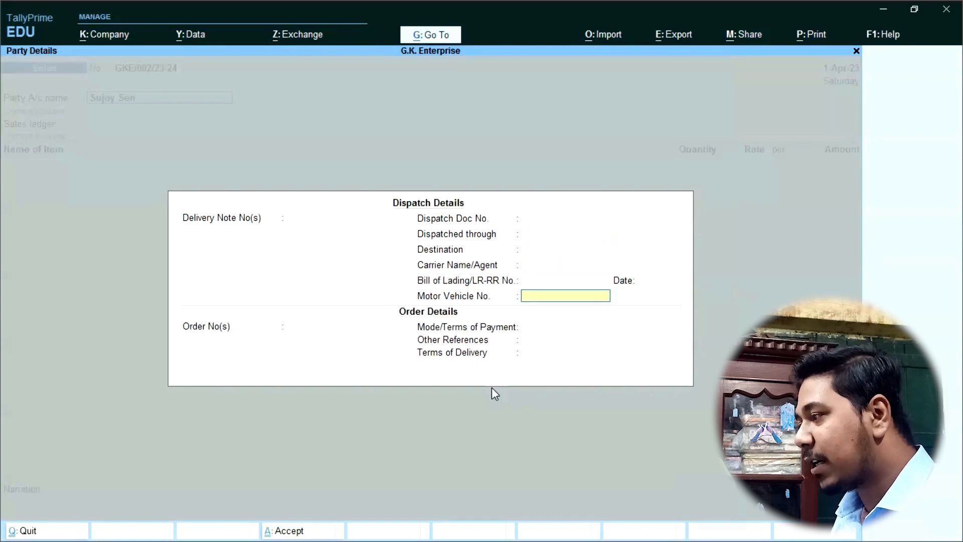
pyautogui.press('Return')
pyautogui.press('Return')
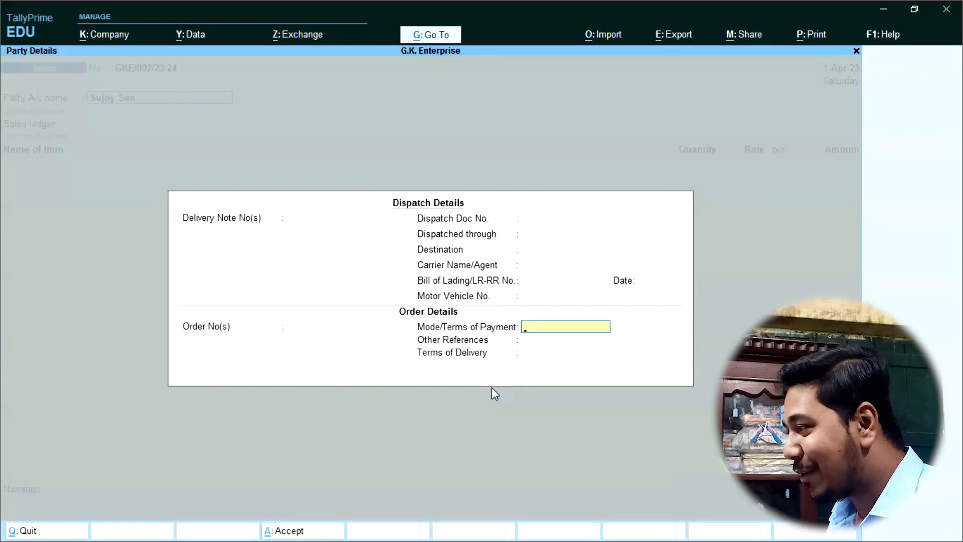
pyautogui.write('CASH')
pyautogui.press('Return')
pyautogui.press('Return')
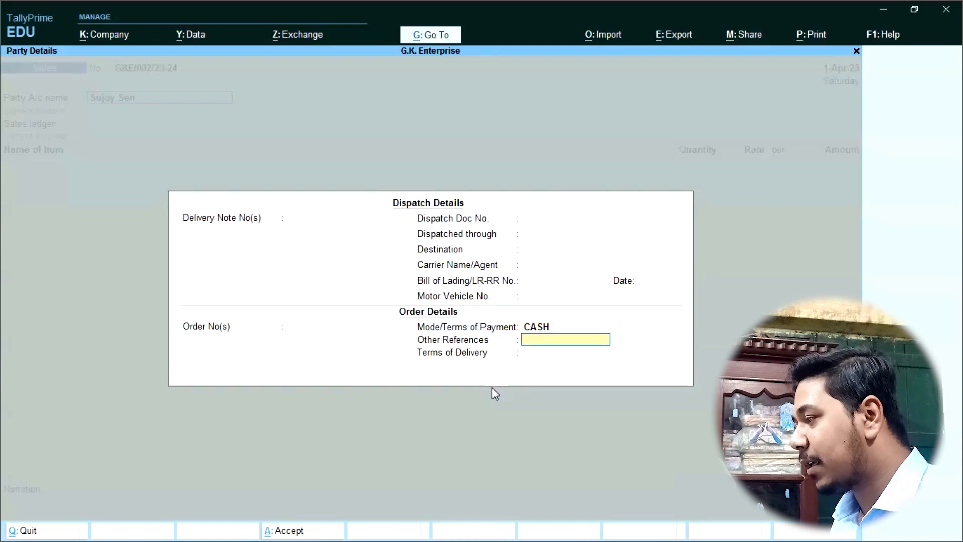
pyautogui.press('Return')
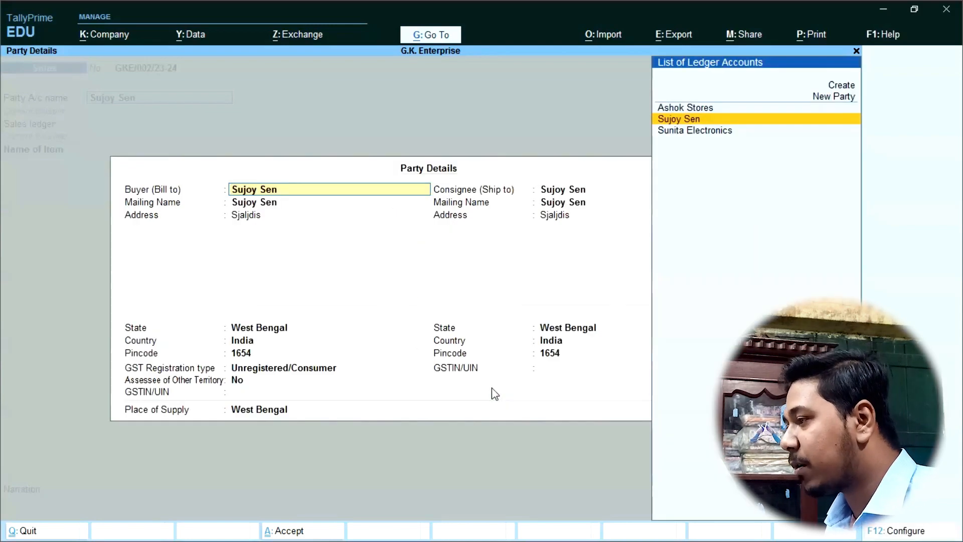
# Step: Accept the new customer's billing and shipping details as filled in, and select Sales Account as the sales ledger
pyautogui.press('Return')
pyautogui.press('Return')
pyautogui.press('Return')
pyautogui.press('Return')
pyautogui.press('Return')
pyautogui.press('Return')
pyautogui.press('Return')
pyautogui.press('Return')
pyautogui.press('Return')
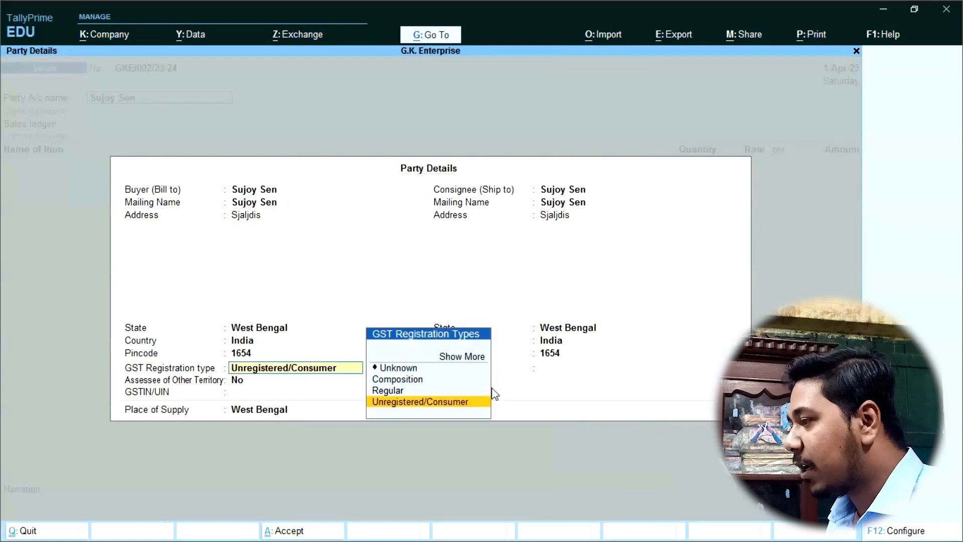
pyautogui.press('Return')
pyautogui.press('Return')
pyautogui.press('Return')
pyautogui.press('Return')
pyautogui.press('Return')
pyautogui.press('Return')
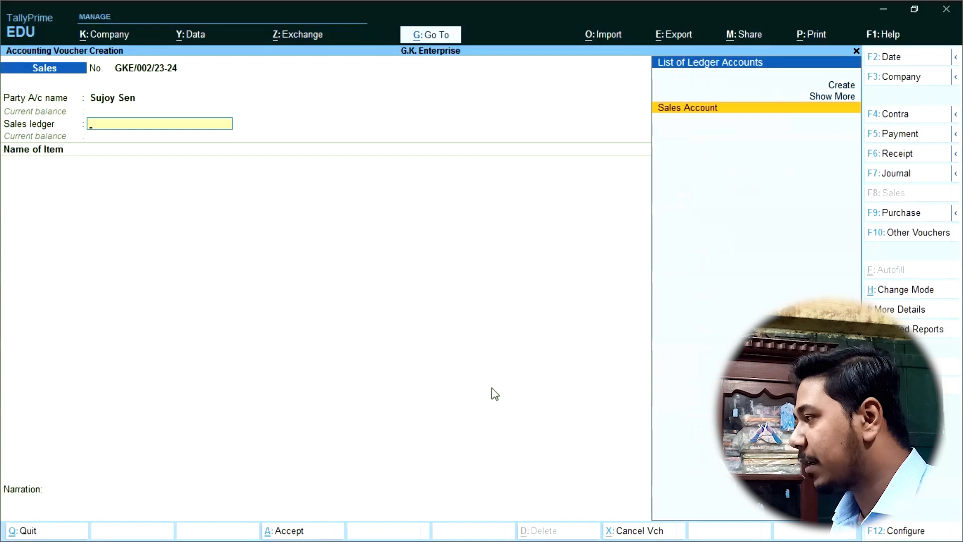
pyautogui.press('Return')
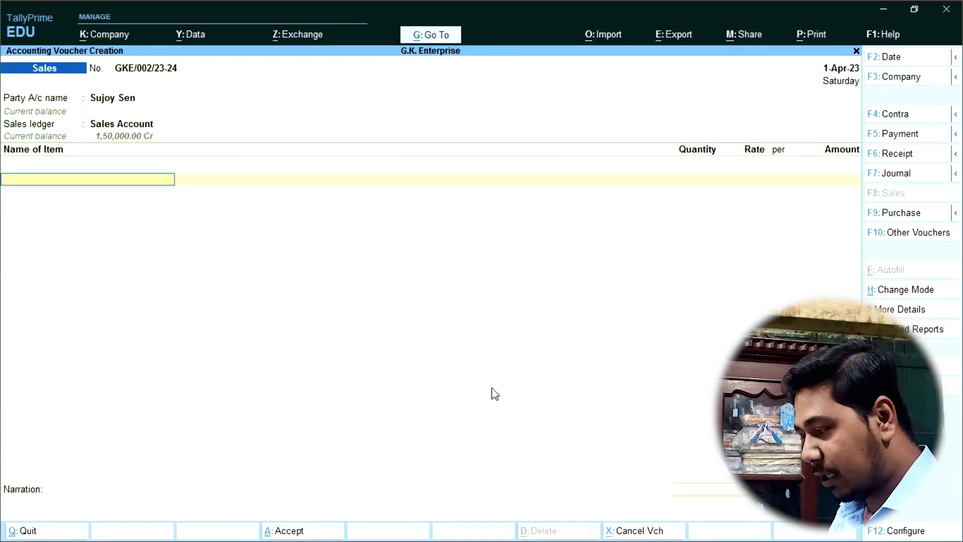
# Step: Add the Samsung Galaxy A15 5g (8gb Ram, 128gb Storage,Blue) stock item with the description "IMEI : UIIAUSDHH"
pyautogui.write('SA')
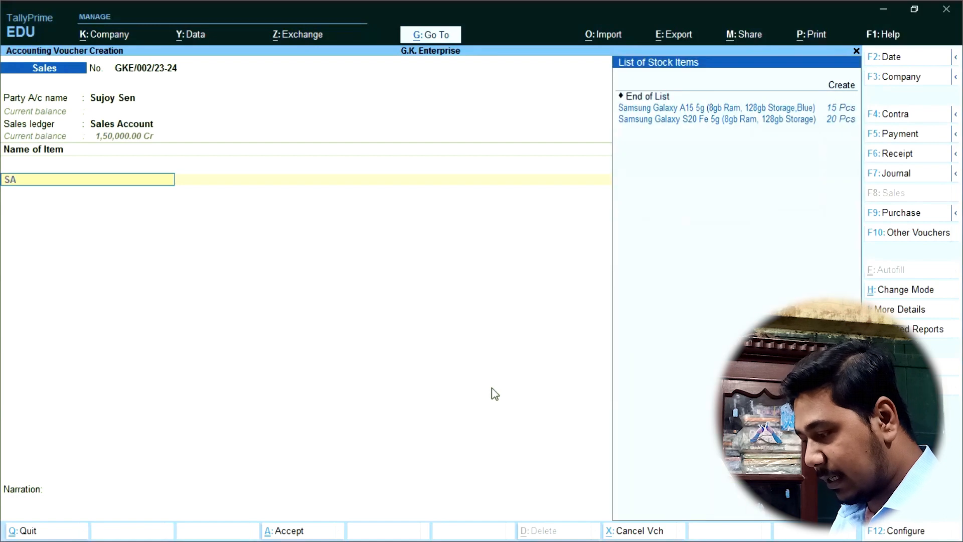
pyautogui.write('M')
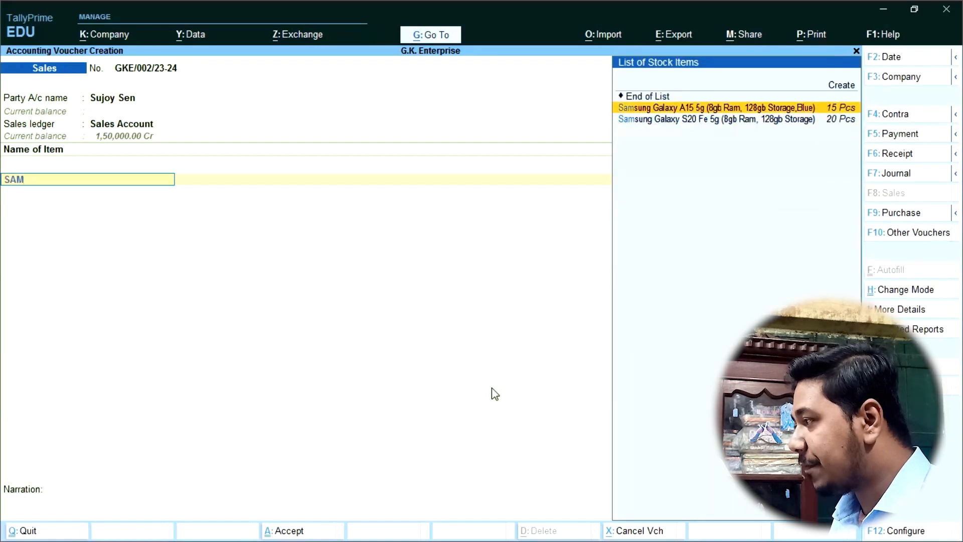
pyautogui.press('Return')
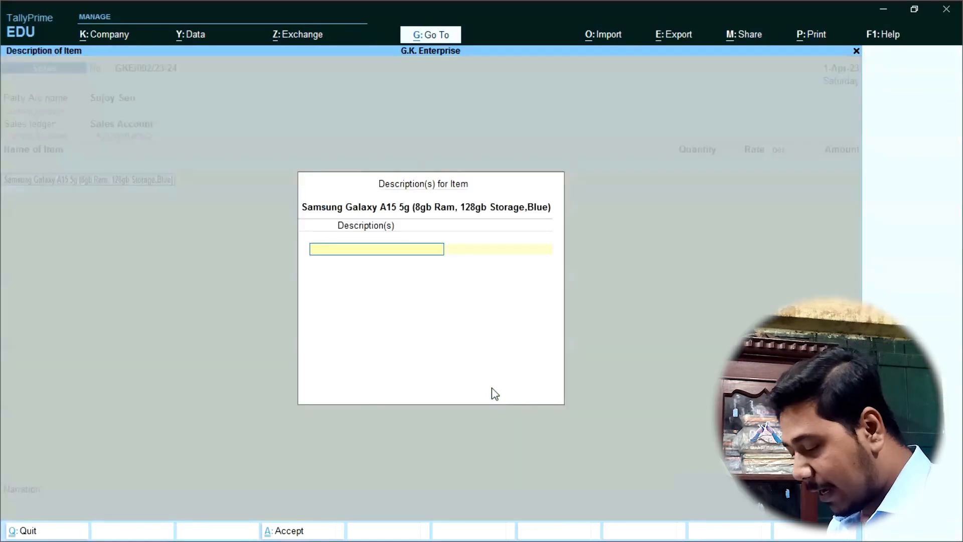
pyautogui.write('IMEI : UIIAUSDHH')
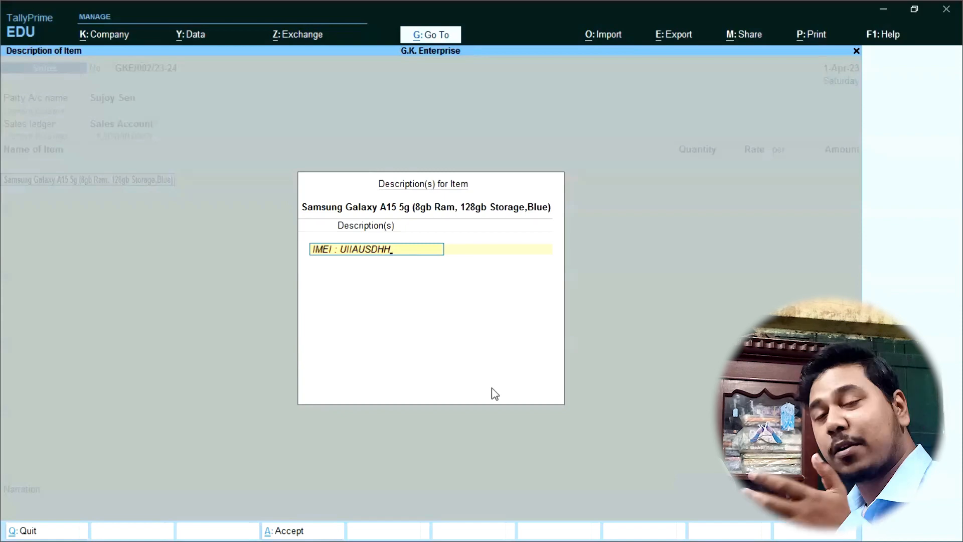
pyautogui.press('Return')
pyautogui.press('Return')
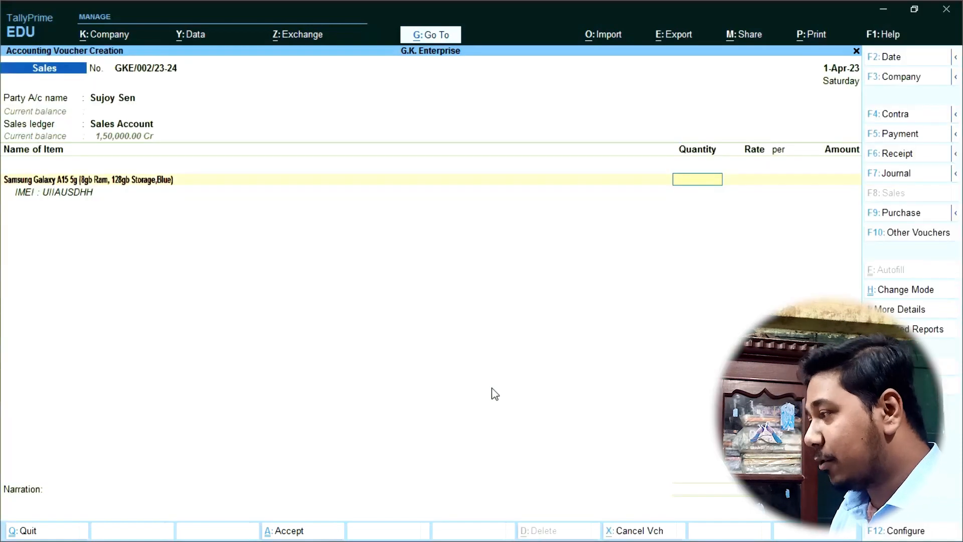
# Step: Set the phone's quantity to 1 Pcs at a rate of 22,000 per piece, and finish the stock item list
pyautogui.write('1')
pyautogui.press('Return')
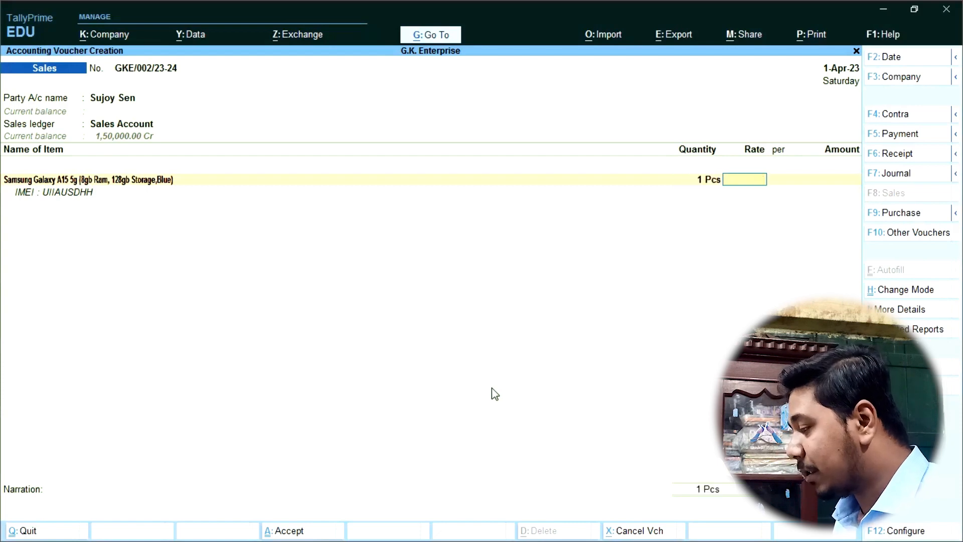
pyautogui.write('22000')
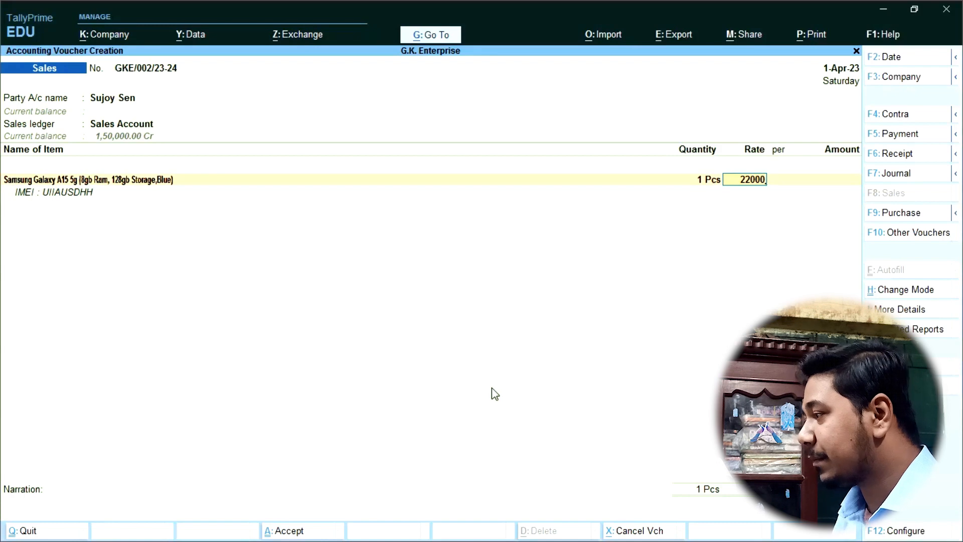
pyautogui.press('Return')
pyautogui.press('Return')
pyautogui.press('Return')
pyautogui.press('Return')
pyautogui.press('Return')
pyautogui.press('Return')
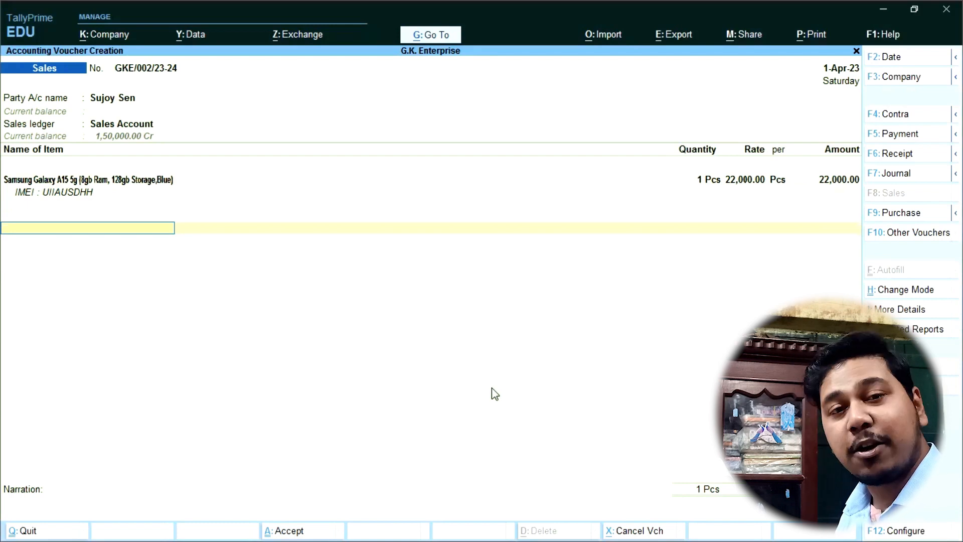
# Step: Add the CGST OUTPUT ledger below the stock item with its automatically calculated tax amount
pyautogui.write('CGS')
pyautogui.press('Down')
pyautogui.press('Down')
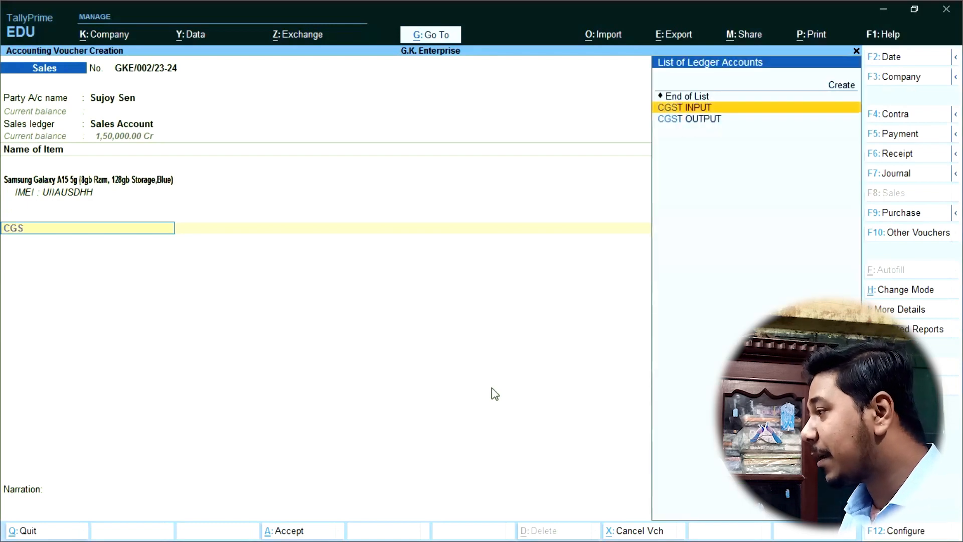
pyautogui.press('Return')
pyautogui.press('Return')
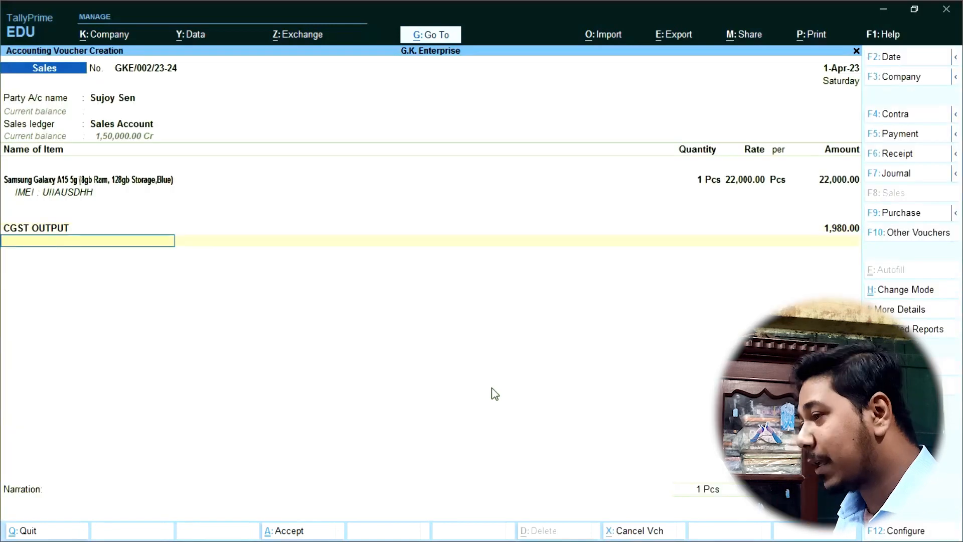
# Step: Add the SGST OUTPUT ledger with no description, and accept its automatically calculated tax amount
pyautogui.write('SGS')
pyautogui.press('Down')
pyautogui.press('Return')
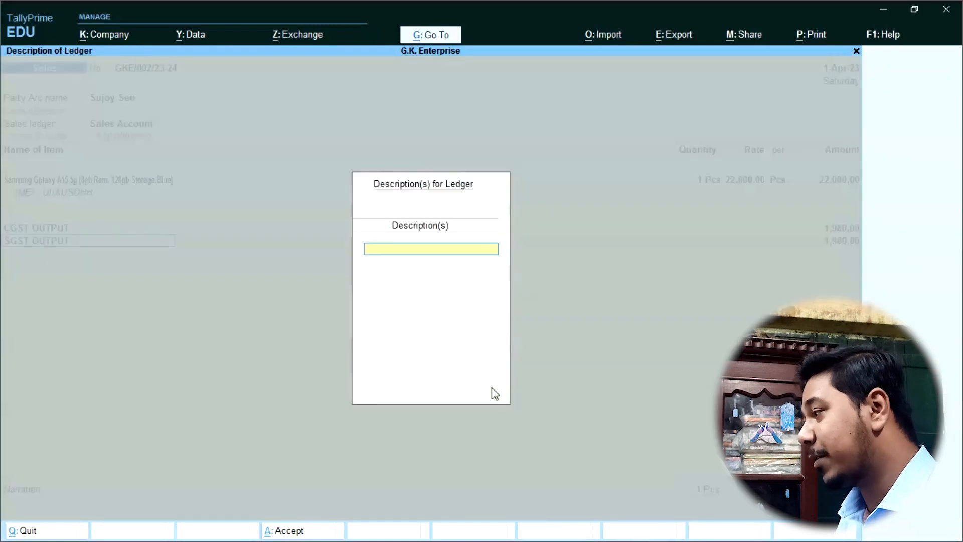
pyautogui.press('Return')
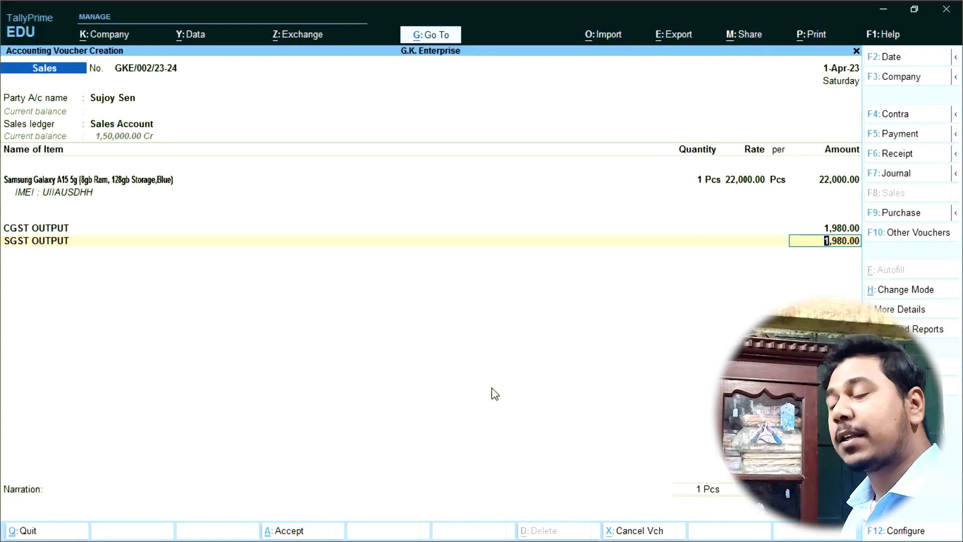
pyautogui.press('Return')
pyautogui.press('Return')
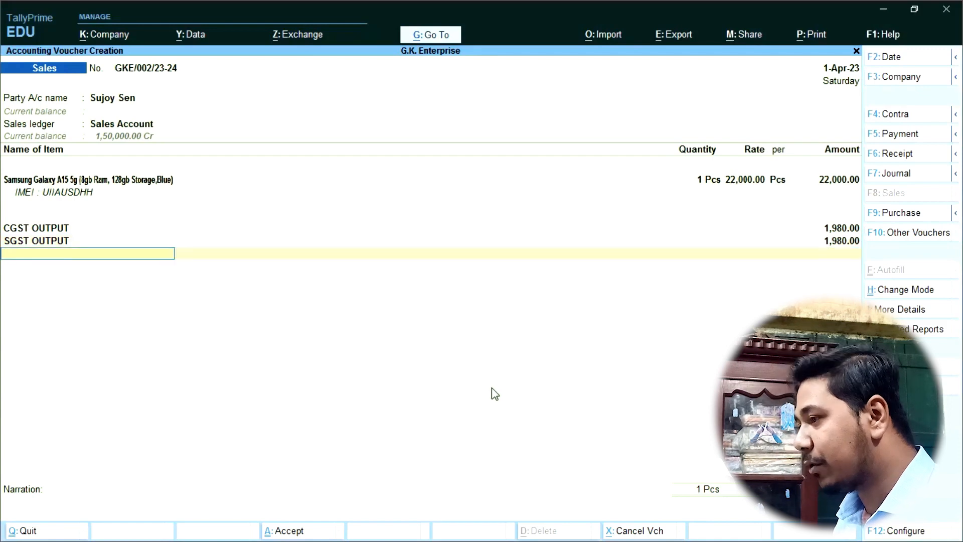
# Step: Finish the ledger entries and accept the customer's bill-wise details as New Ref GKE/002/23-24 for the full invoice amount
pyautogui.press('Return')
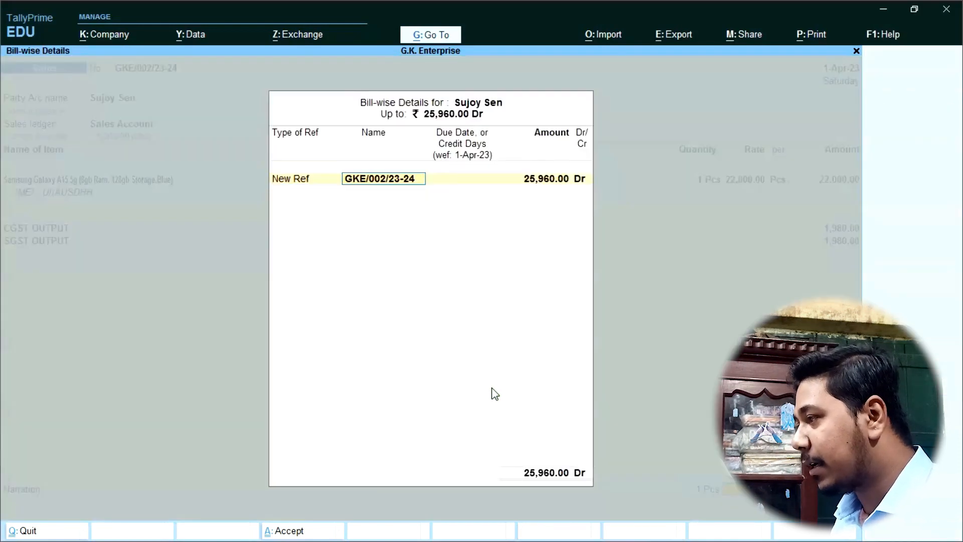
pyautogui.press('Return')
pyautogui.press('Return')
pyautogui.press('Return')
pyautogui.press('Return')
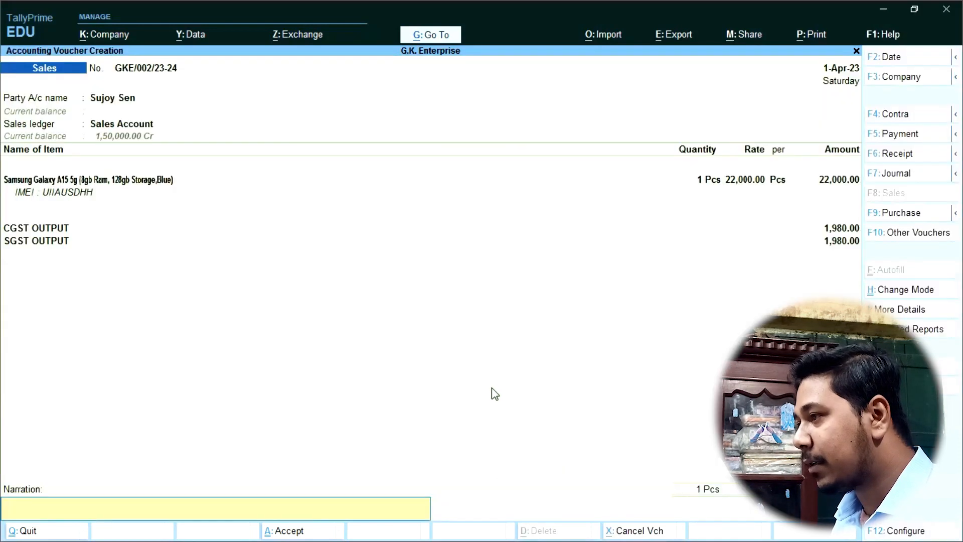